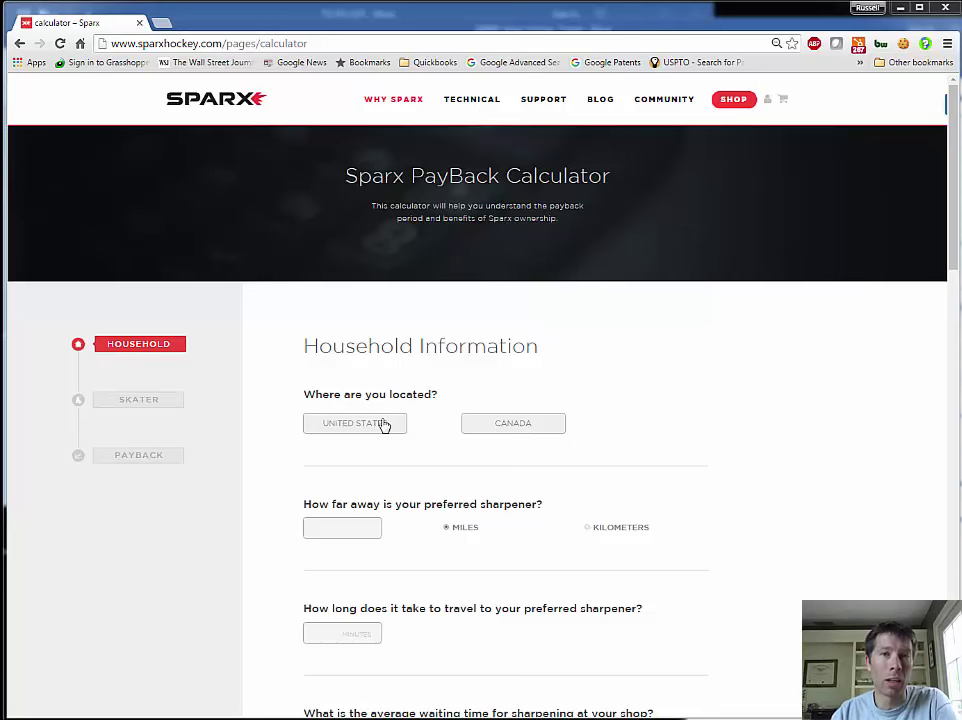
# Choose United States as the location, then enter 15 miles to the sharpener and 25 minutes travel
pyautogui.click(383, 425)
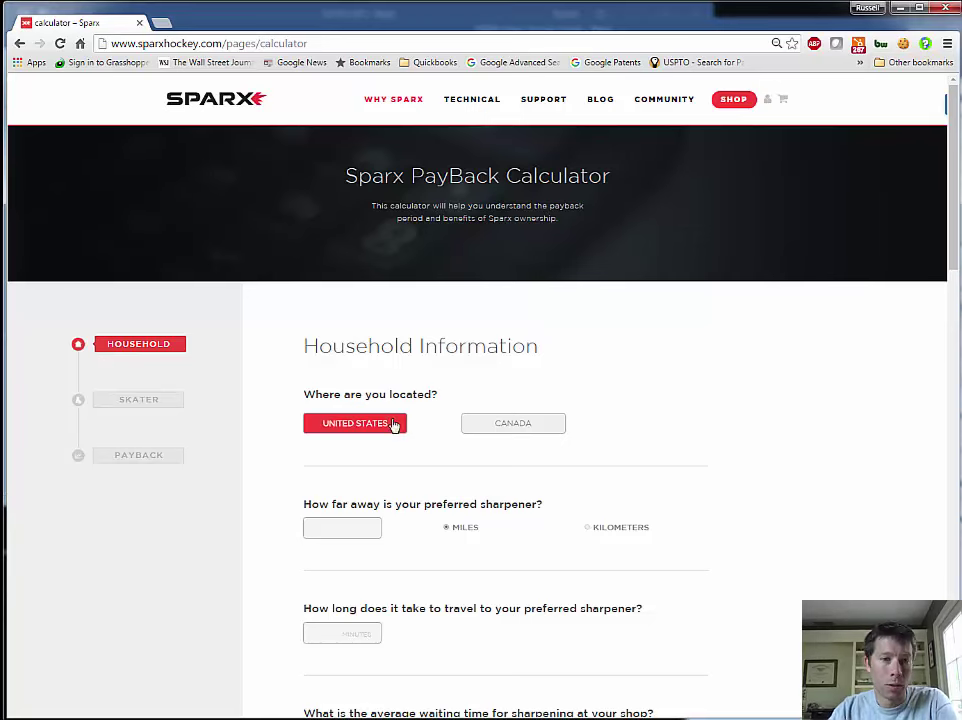
pyautogui.scroll(-1, 421, 468)
pyautogui.scroll(-1, 421, 468)
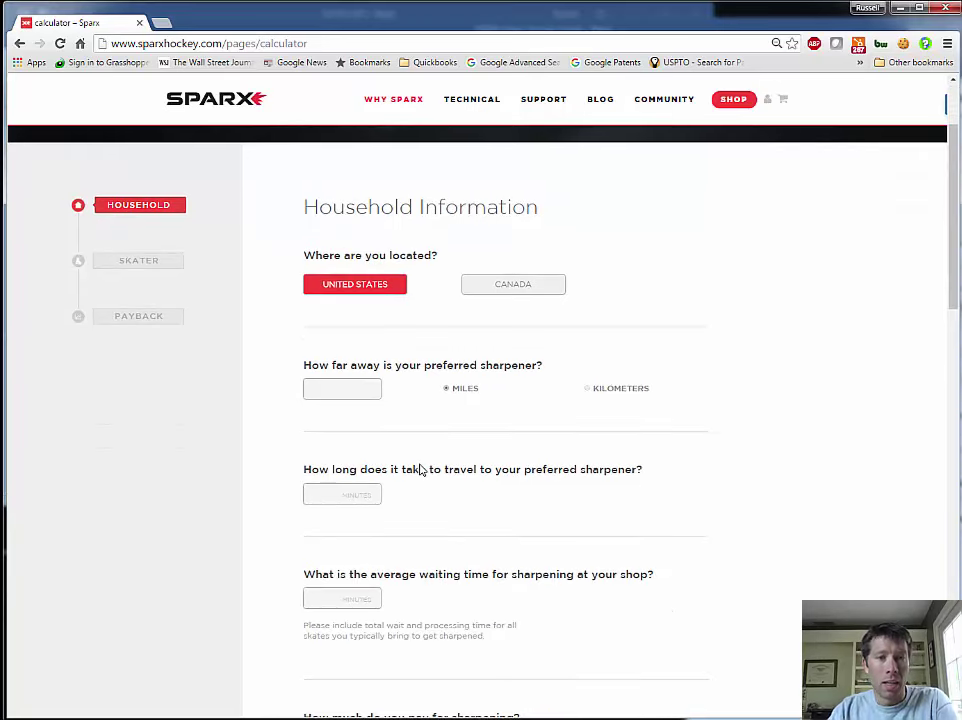
pyautogui.click(357, 388)
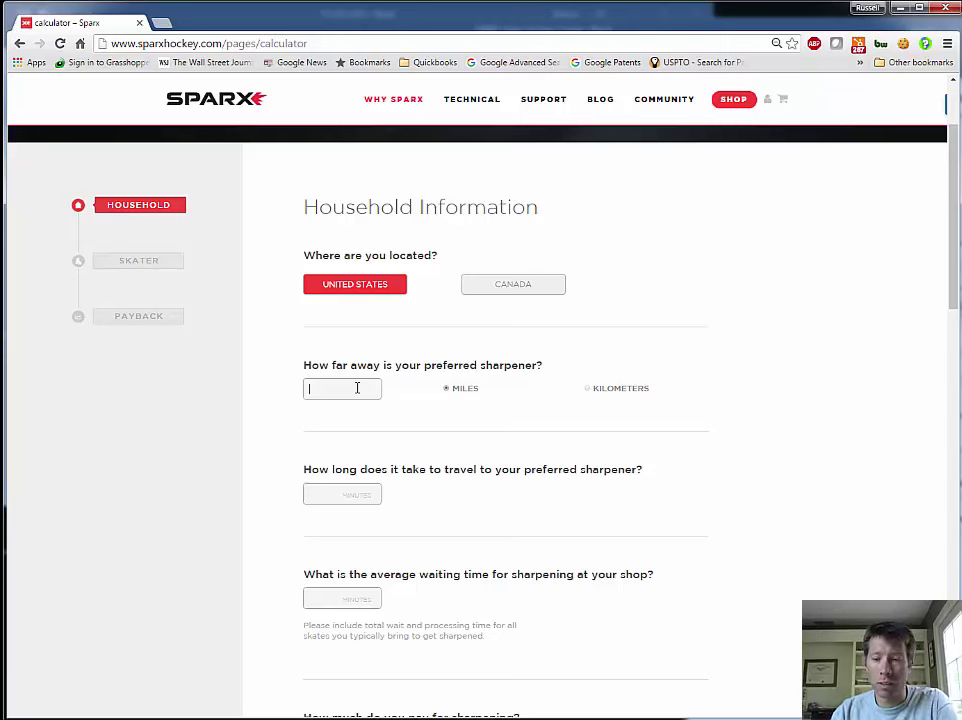
pyautogui.write('15')
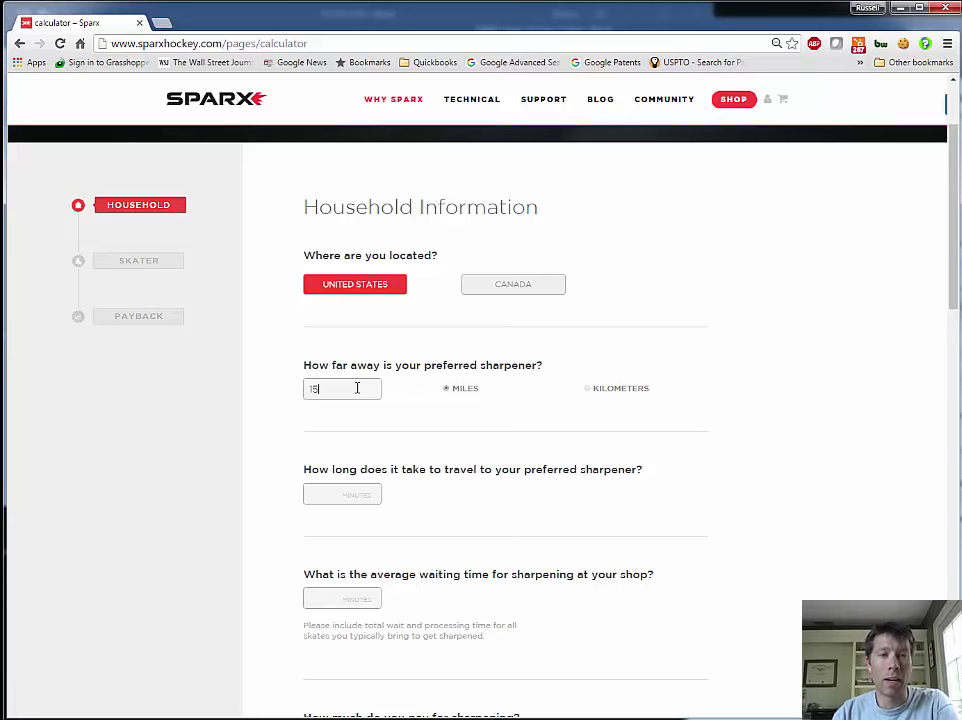
pyautogui.click(310, 494)
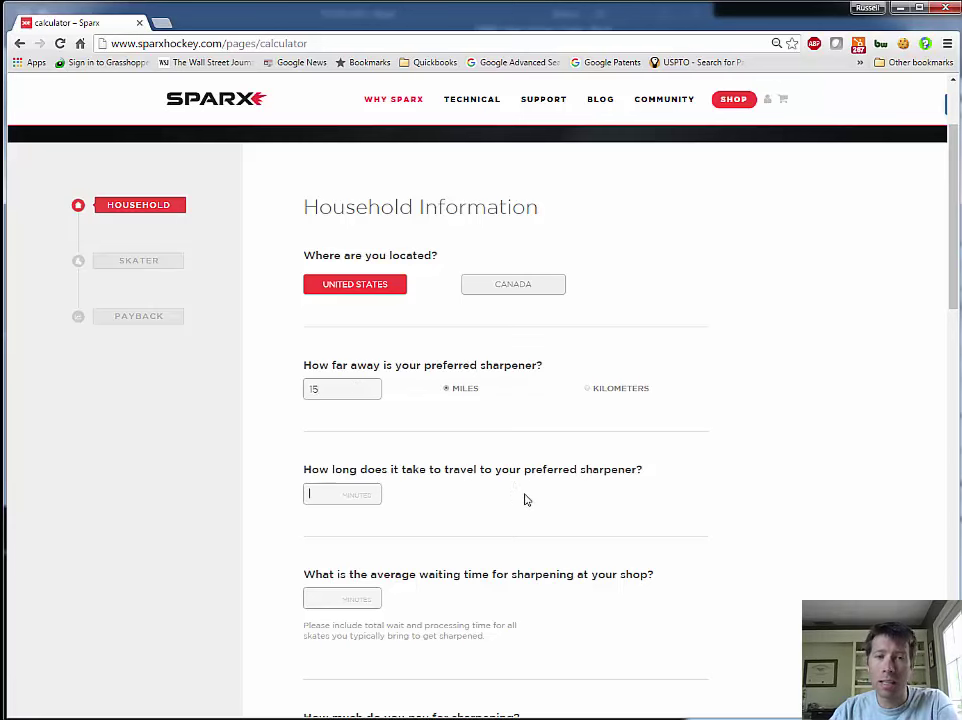
pyautogui.scroll(-3, 524, 498)
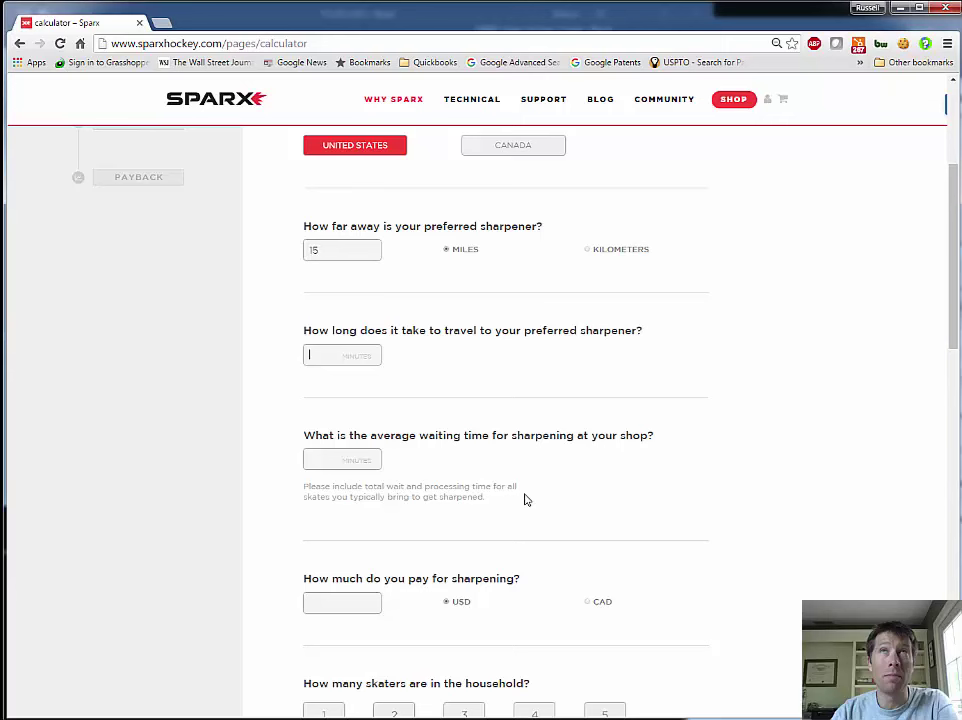
pyautogui.write('25')
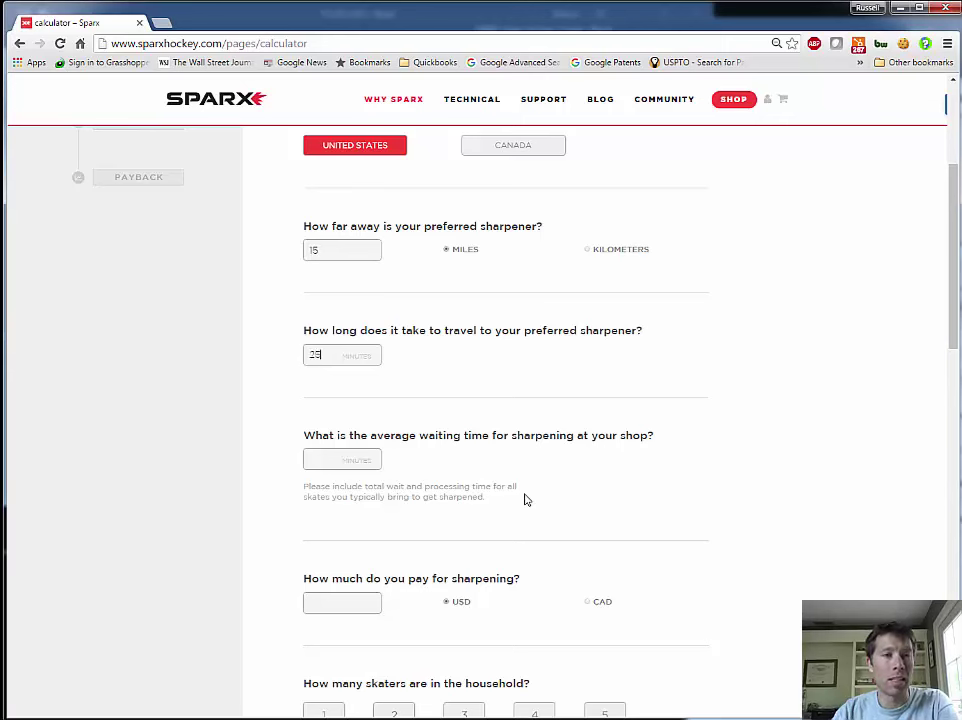
# Enter 20 minutes shop waiting time and 7 USD per sharpening
pyautogui.click(329, 458)
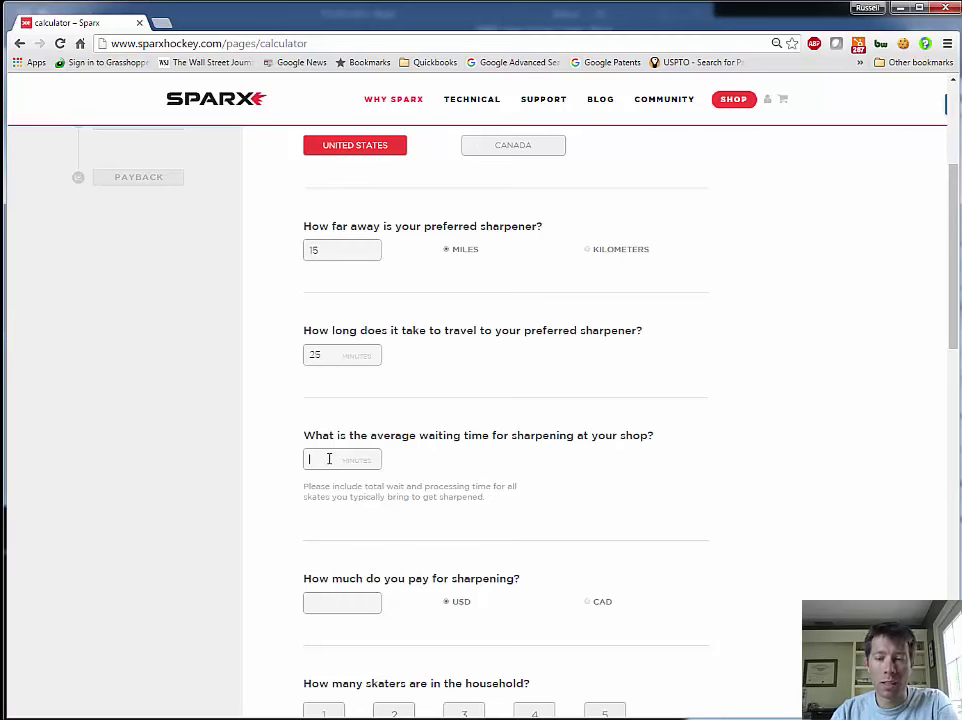
pyautogui.write('20')
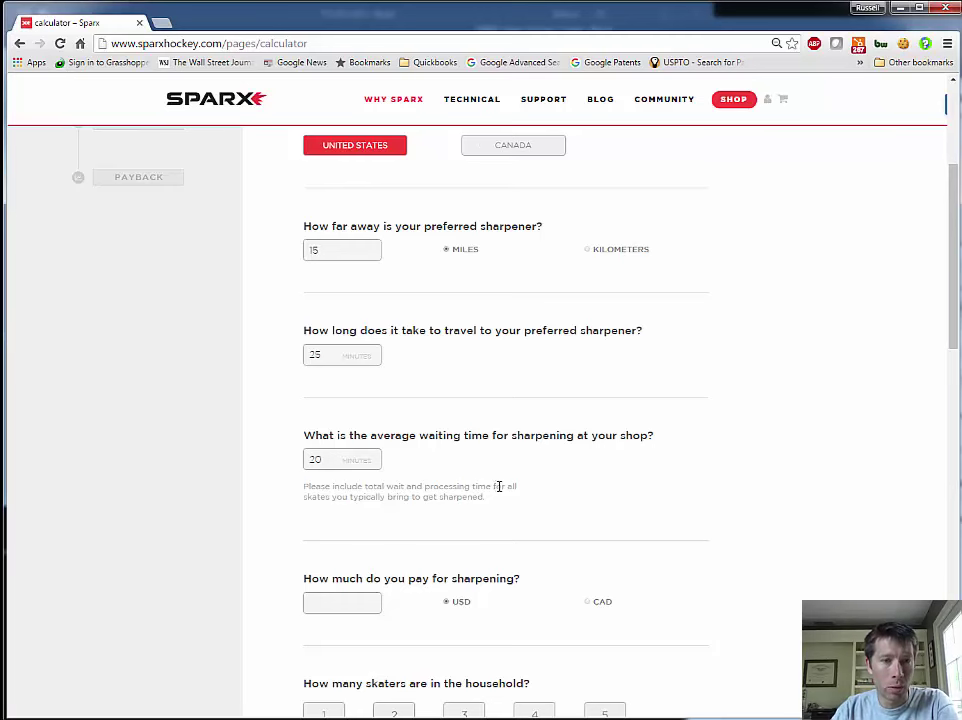
pyautogui.scroll(-3, 548, 511)
pyautogui.scroll(-1, 548, 511)
pyautogui.click(364, 392)
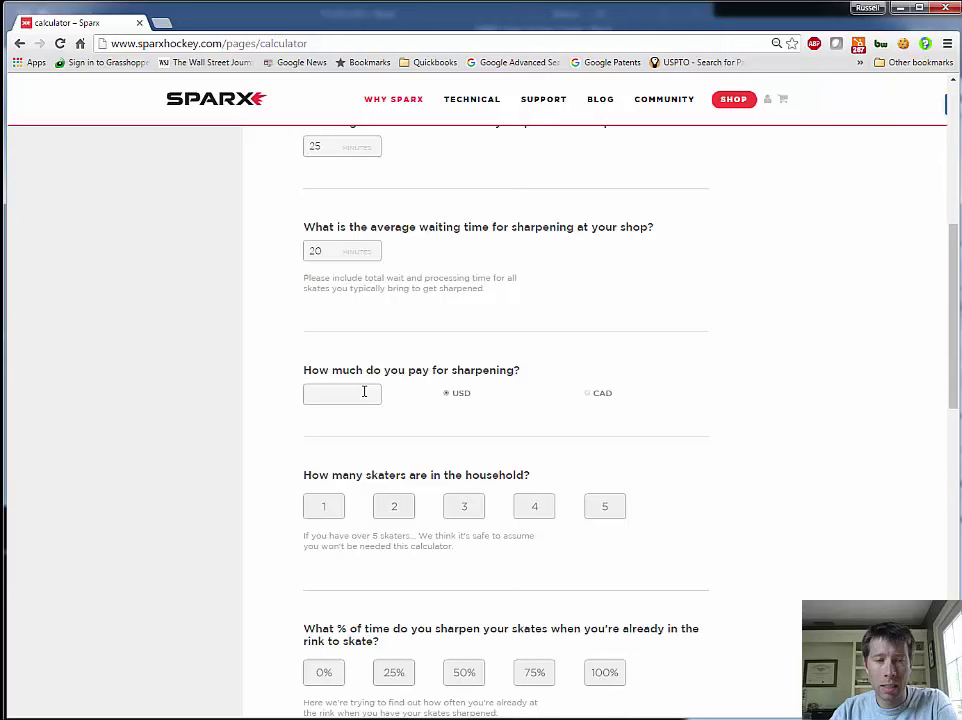
pyautogui.write('1')
pyautogui.press('BackSpace')
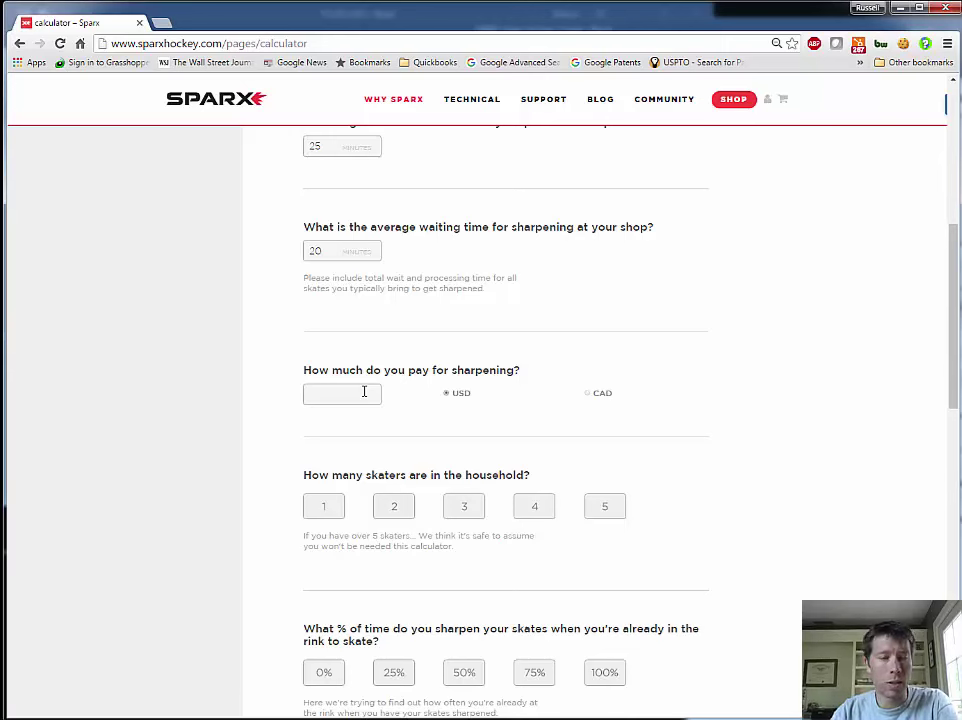
pyautogui.write('5')
pyautogui.press('BackSpace')
pyautogui.write('7')
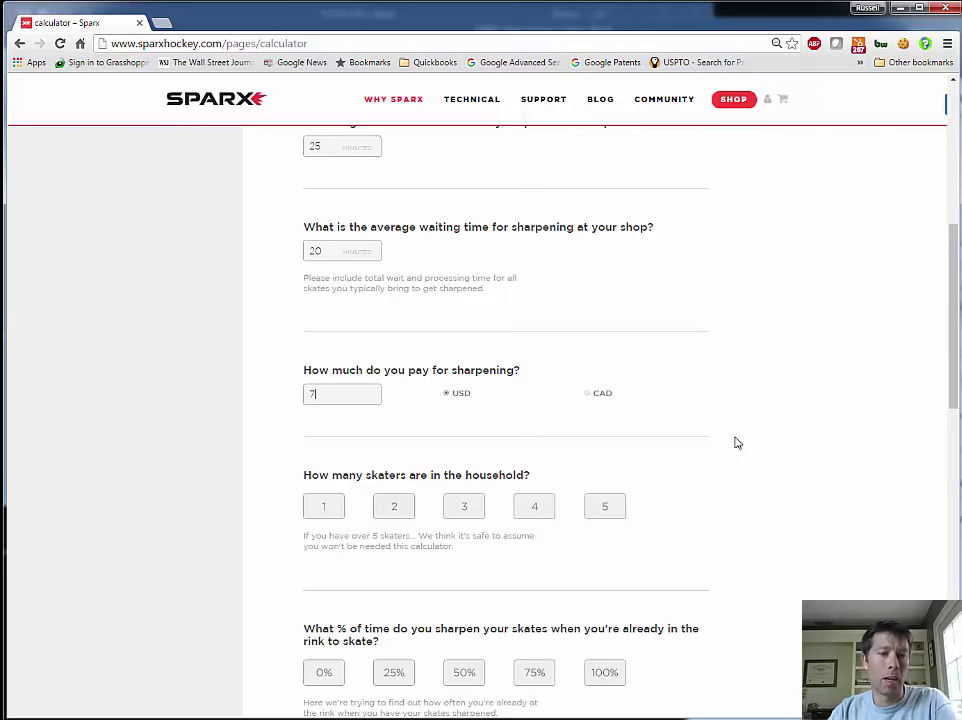
pyautogui.scroll(-3, 735, 443)
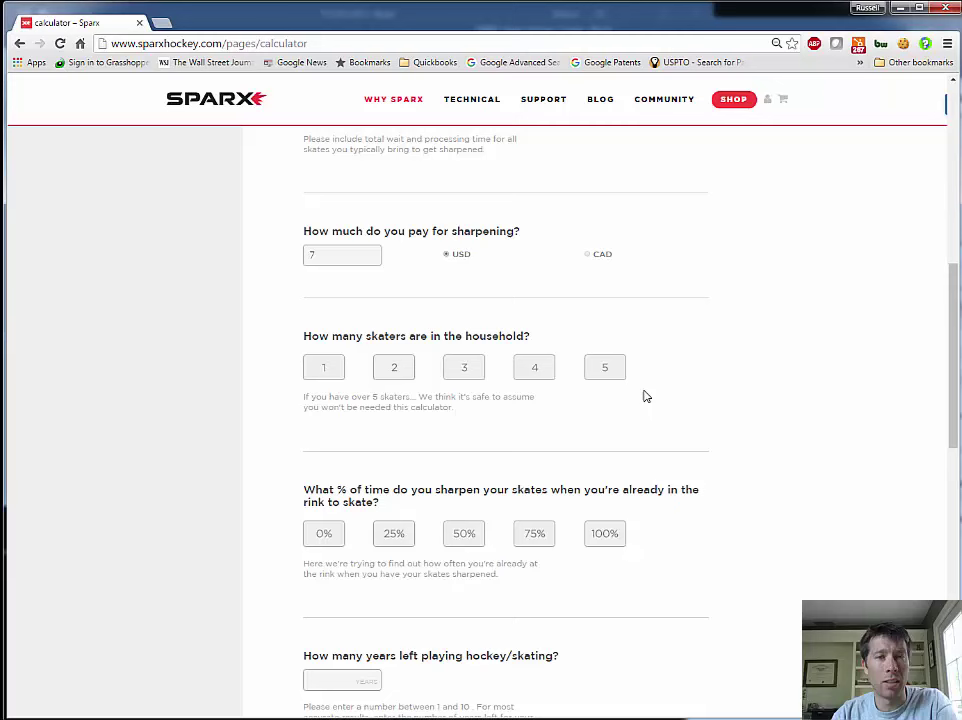
# Choose 2 skaters in the household and 0% for sharpening while already at the rink
pyautogui.click(409, 374)
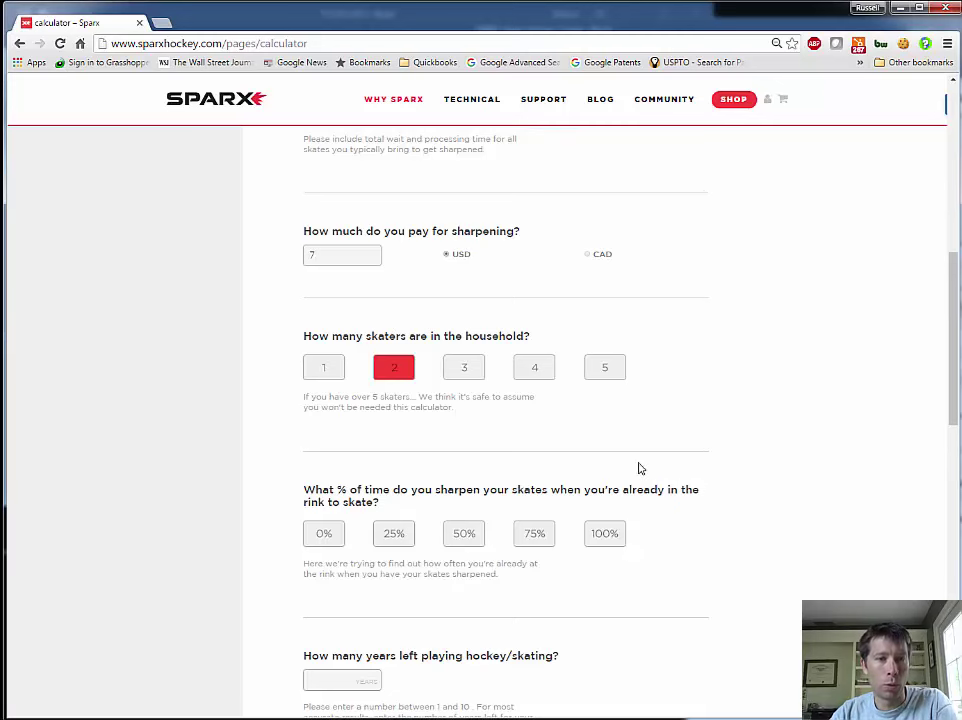
pyautogui.scroll(-3, 640, 466)
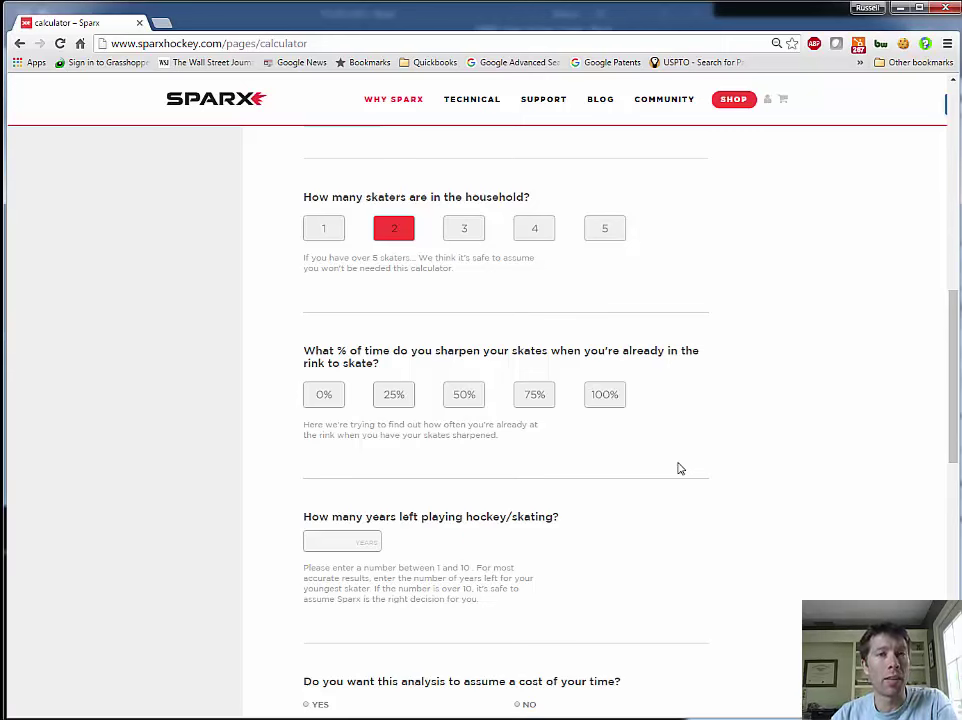
pyautogui.click(602, 398)
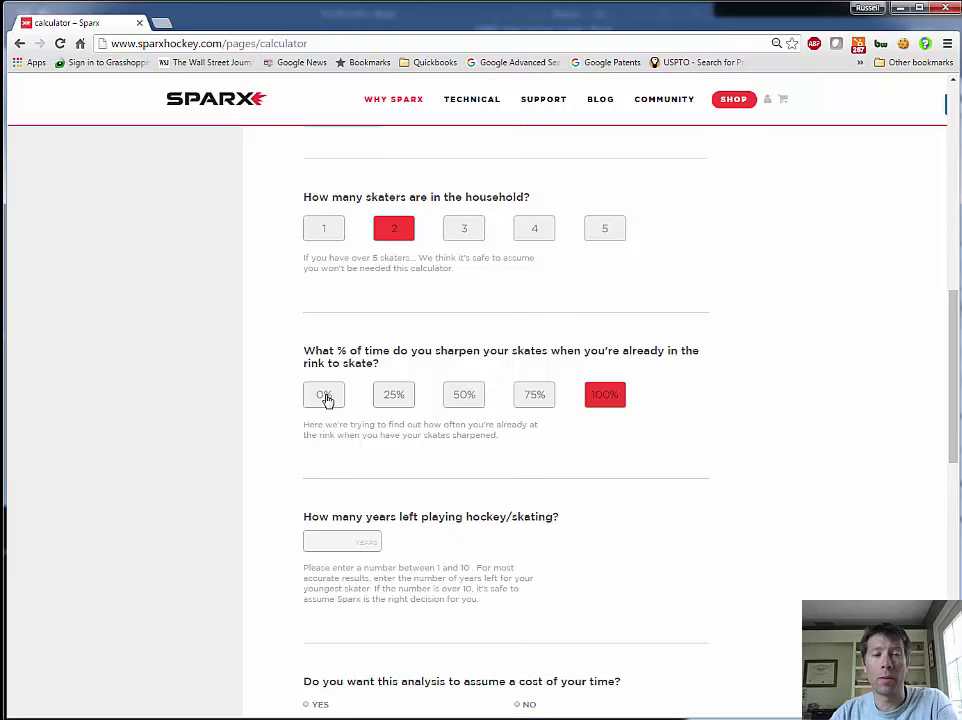
pyautogui.click(326, 399)
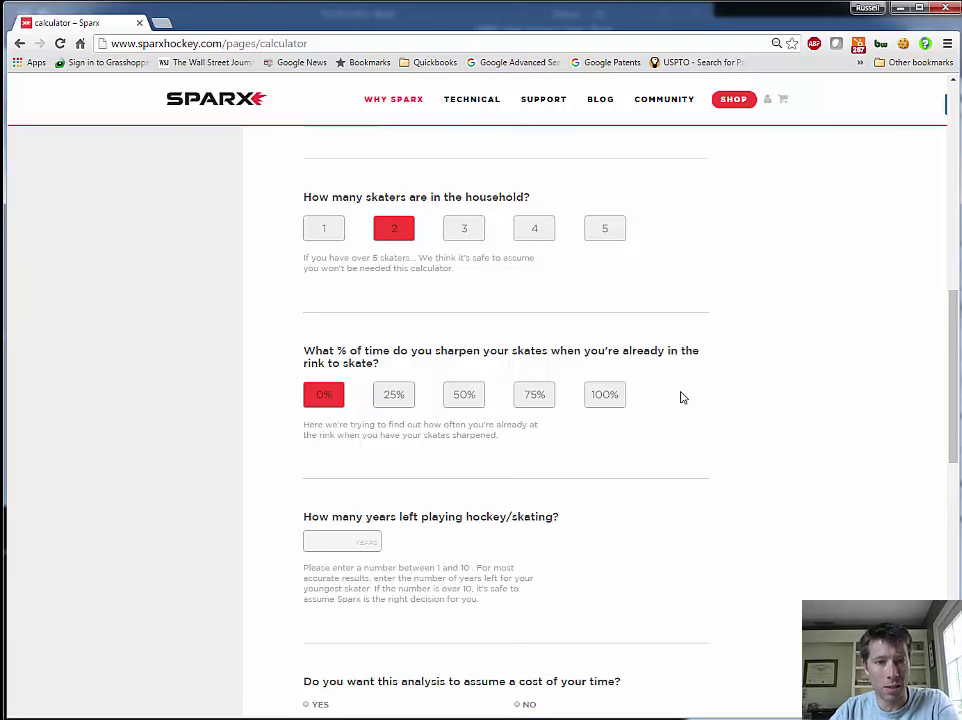
pyautogui.scroll(-2, 683, 395)
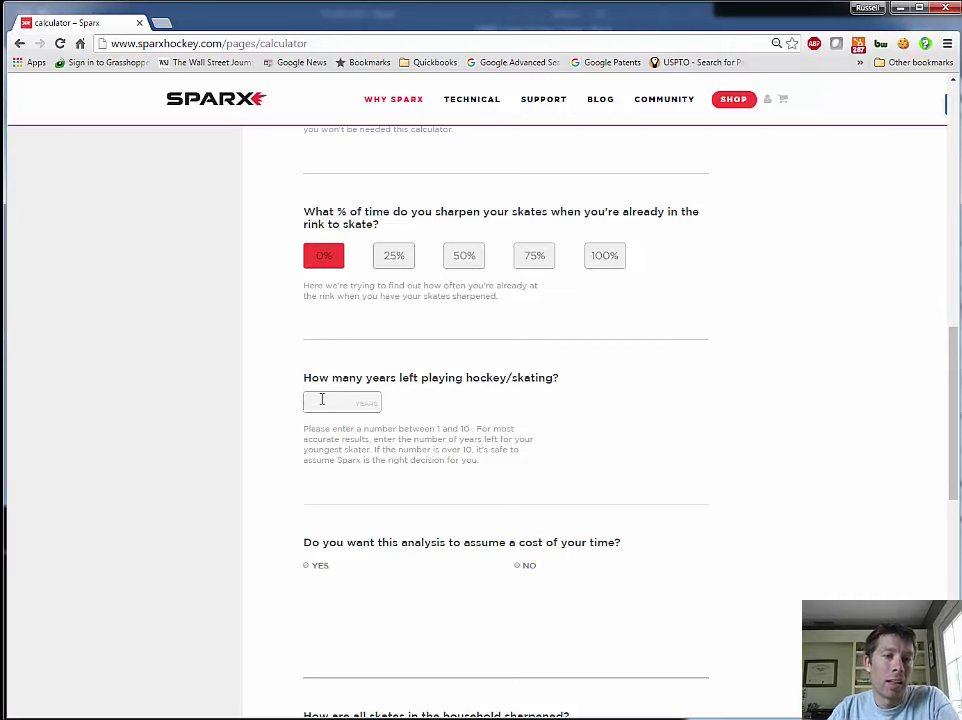
# Enter 7 years left playing and choose Yes for assuming a cost of your time
pyautogui.click(322, 399)
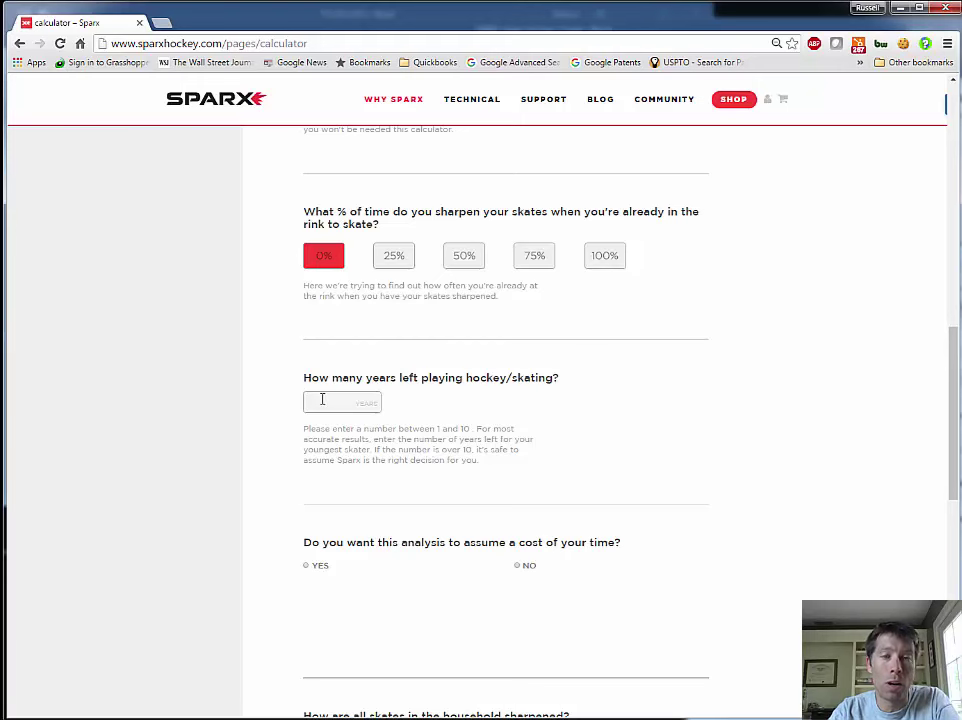
pyautogui.write('7')
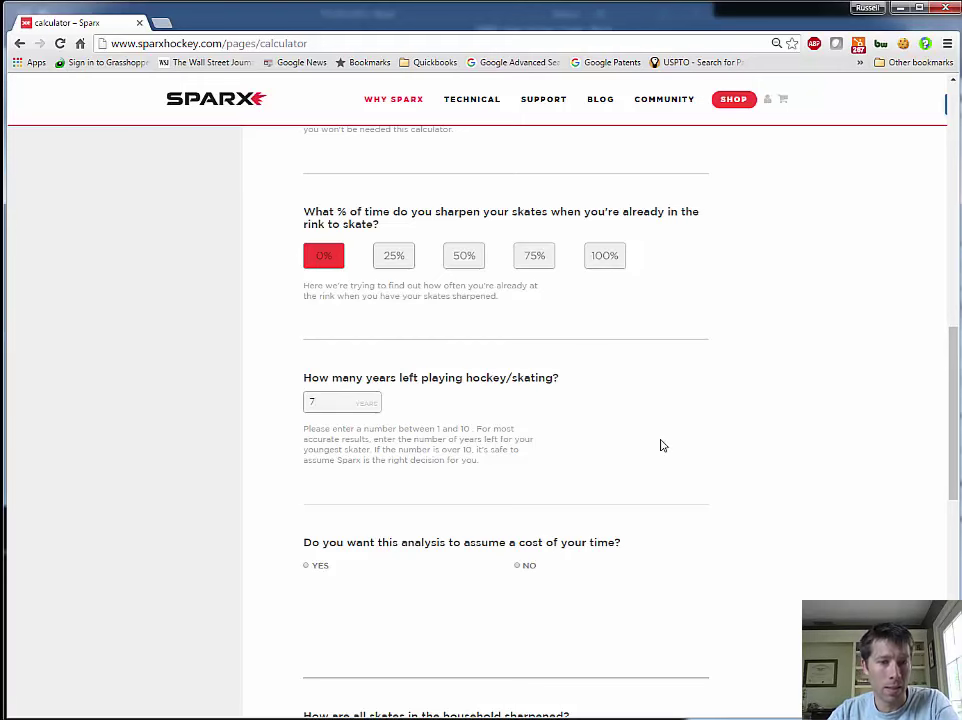
pyautogui.scroll(-2, 662, 444)
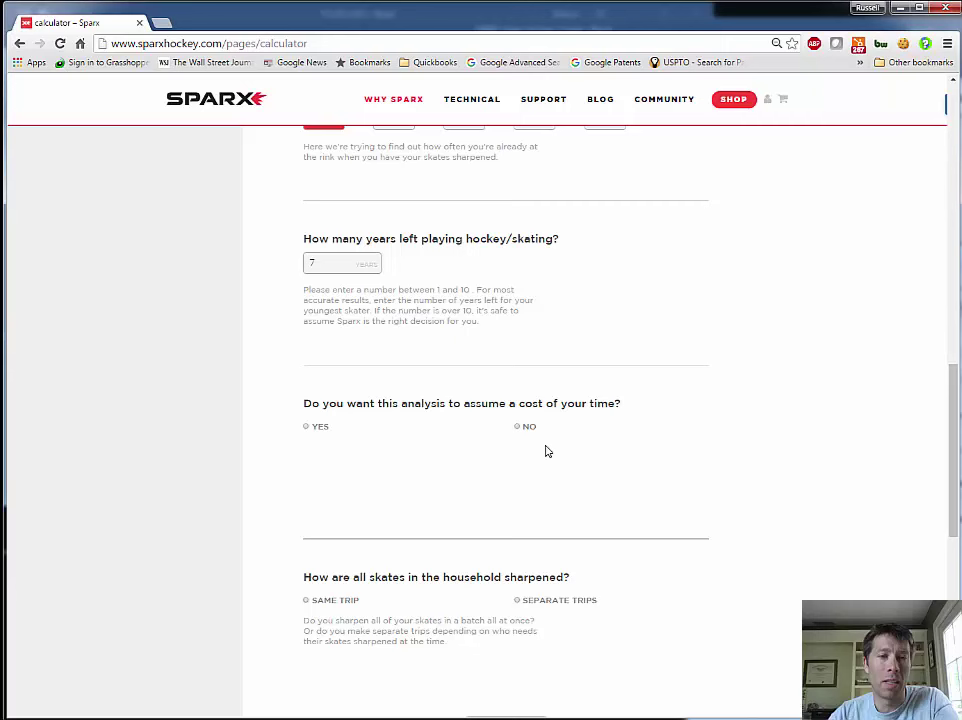
pyautogui.click(306, 428)
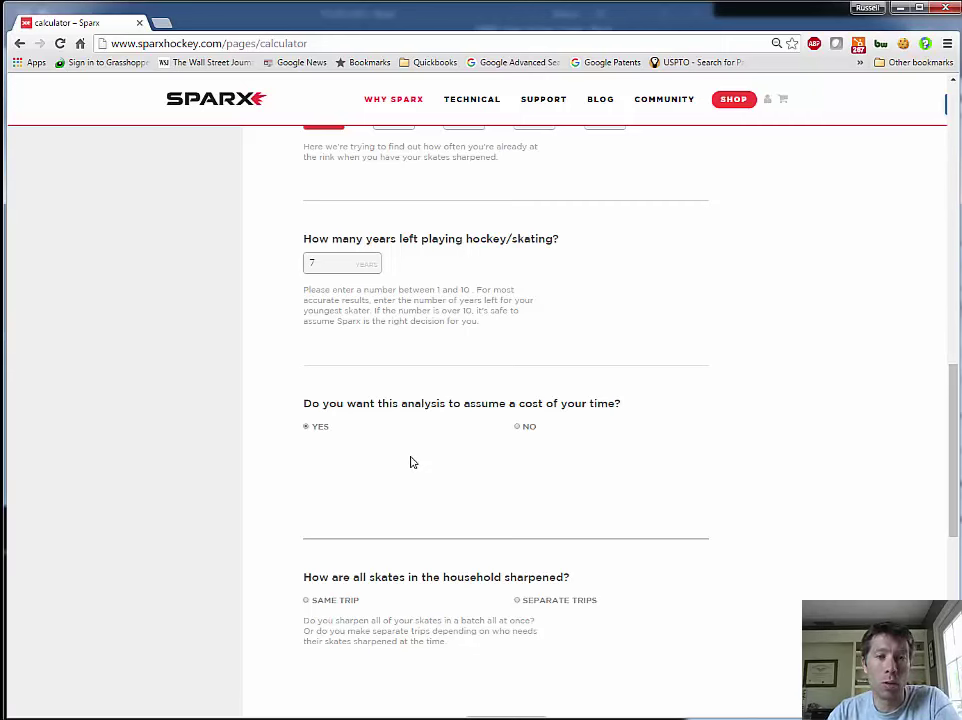
# Set the hourly time value to 0 and keep Yes for assuming a cost of time
pyautogui.click(518, 428)
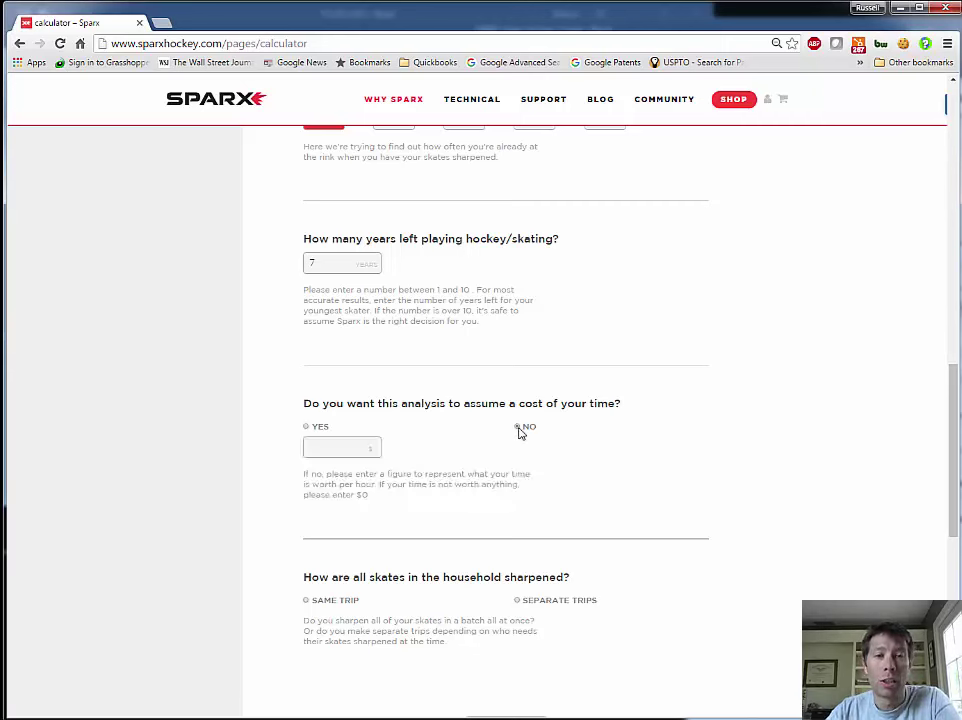
pyautogui.click(334, 448)
pyautogui.write('20')
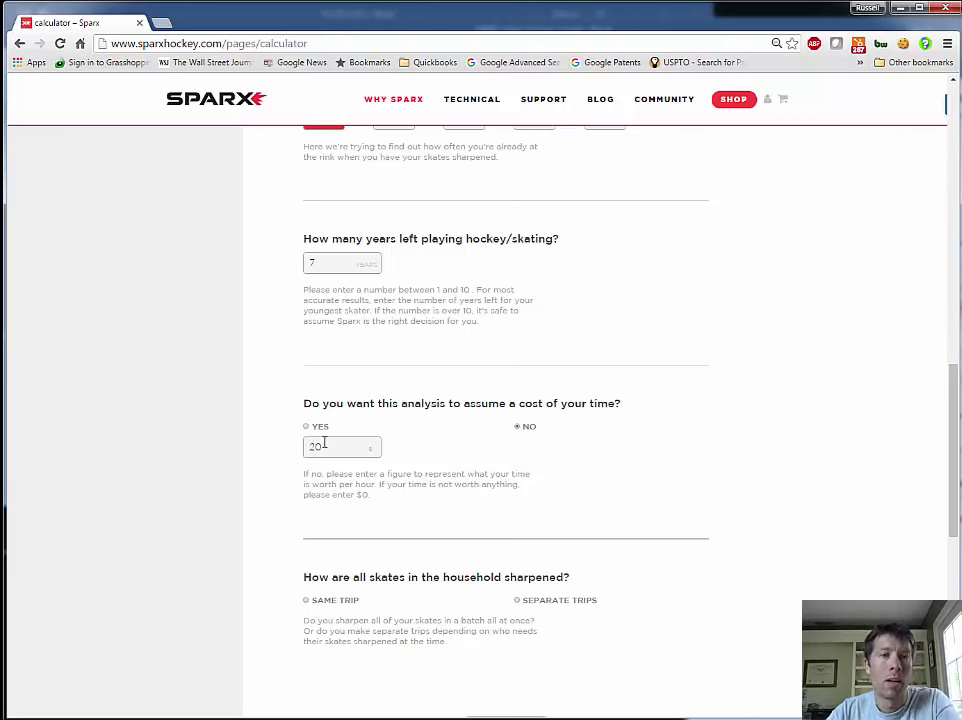
pyautogui.doubleClick(326, 446)
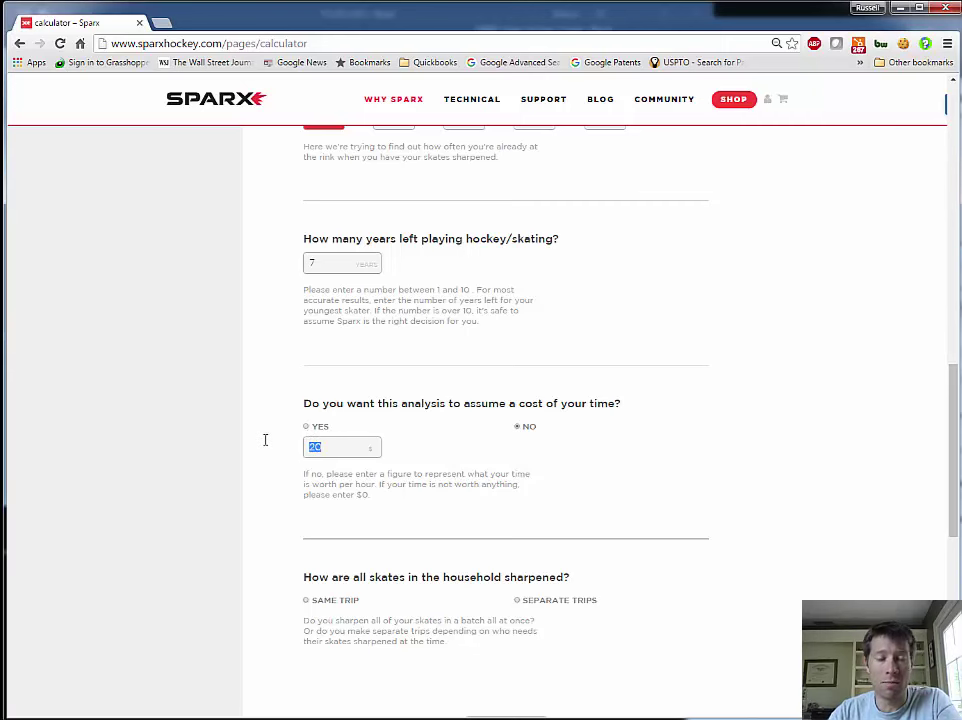
pyautogui.write('0')
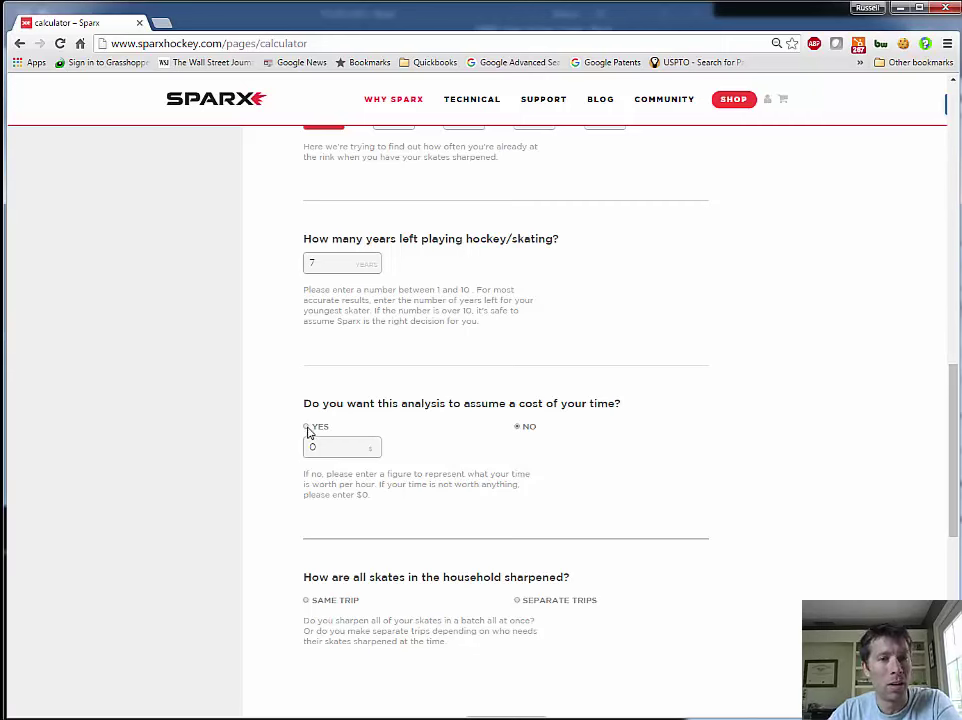
pyautogui.click(307, 427)
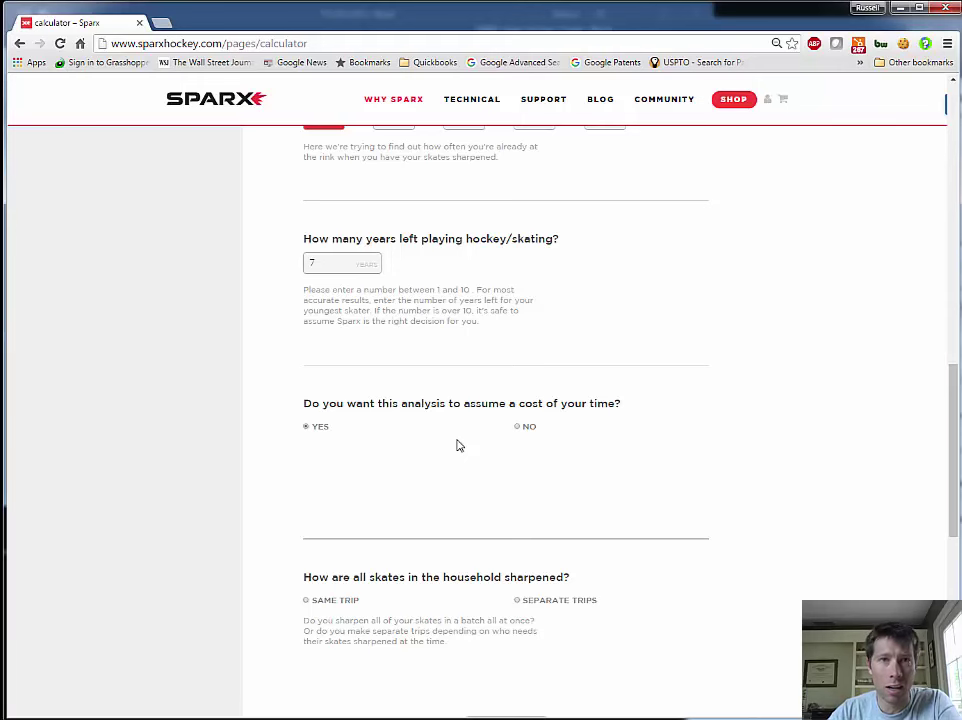
# Choose Same Trip sharpening for all skates and continue to the Skater 1 of 2 form
pyautogui.scroll(-2, 460, 505)
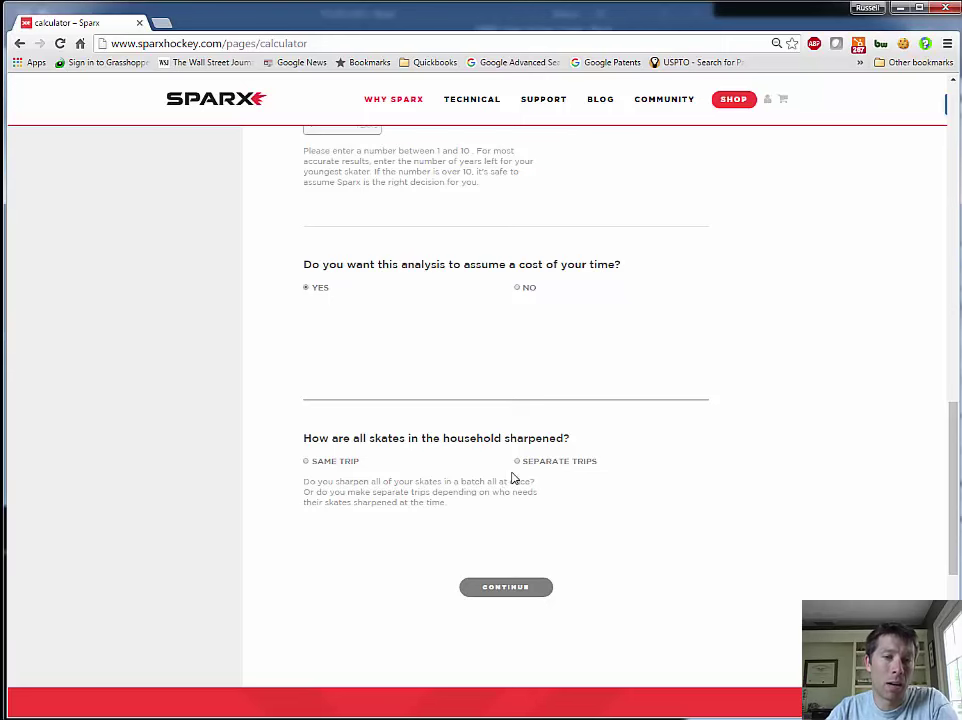
pyautogui.click(306, 463)
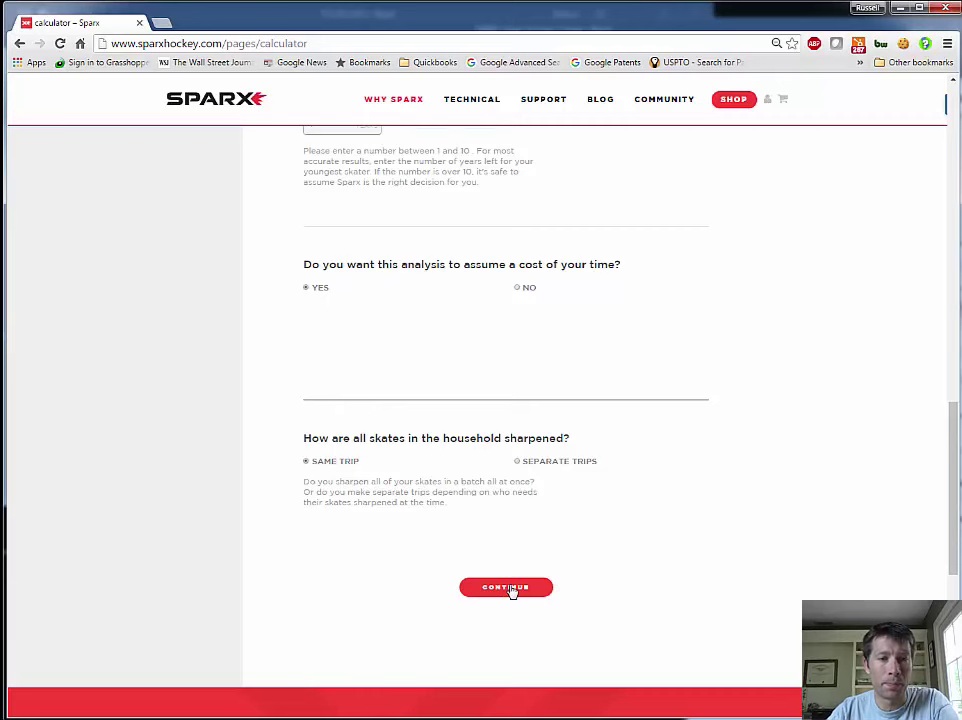
pyautogui.click(511, 587)
# Enter the first skater's name and 2 in-season sessions per week
pyautogui.scroll(-3, 530, 495)
pyautogui.scroll(2, 530, 497)
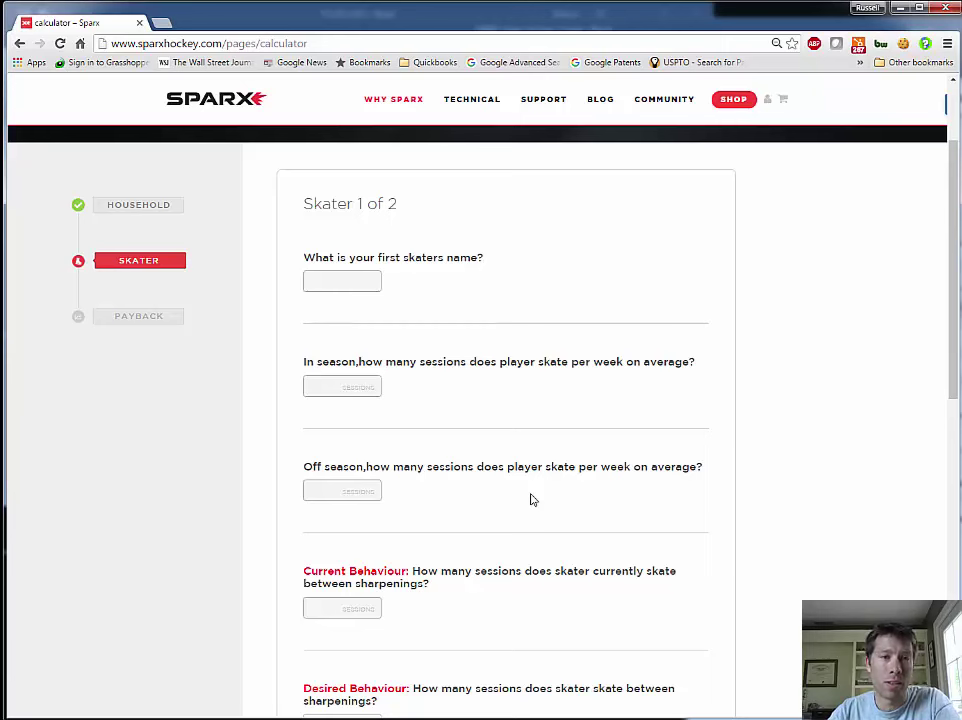
pyautogui.click(357, 284)
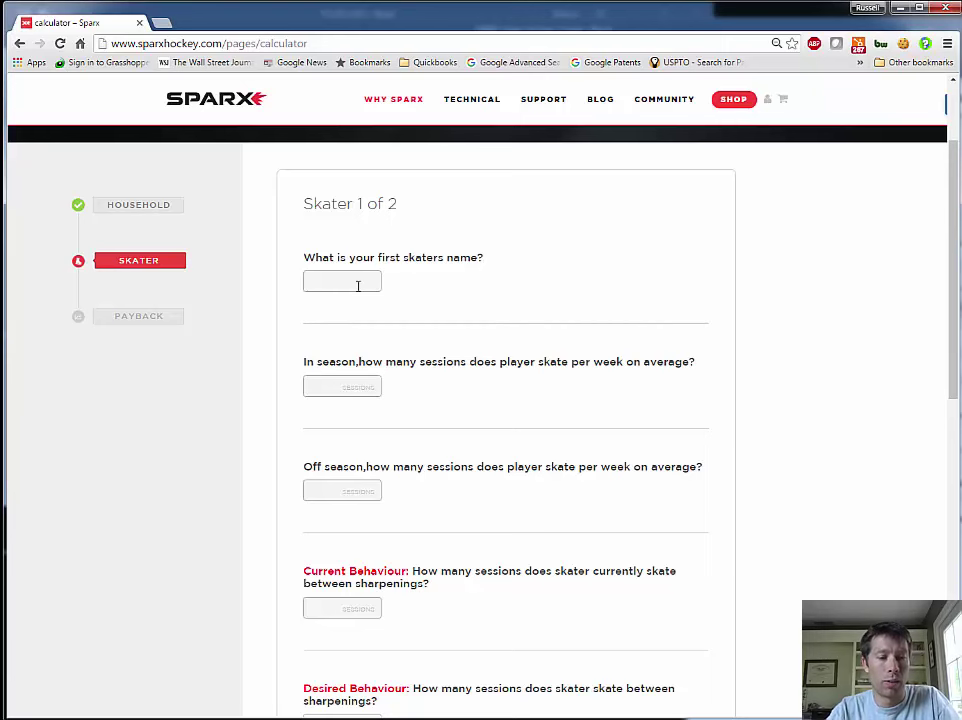
pyautogui.write('Russ')
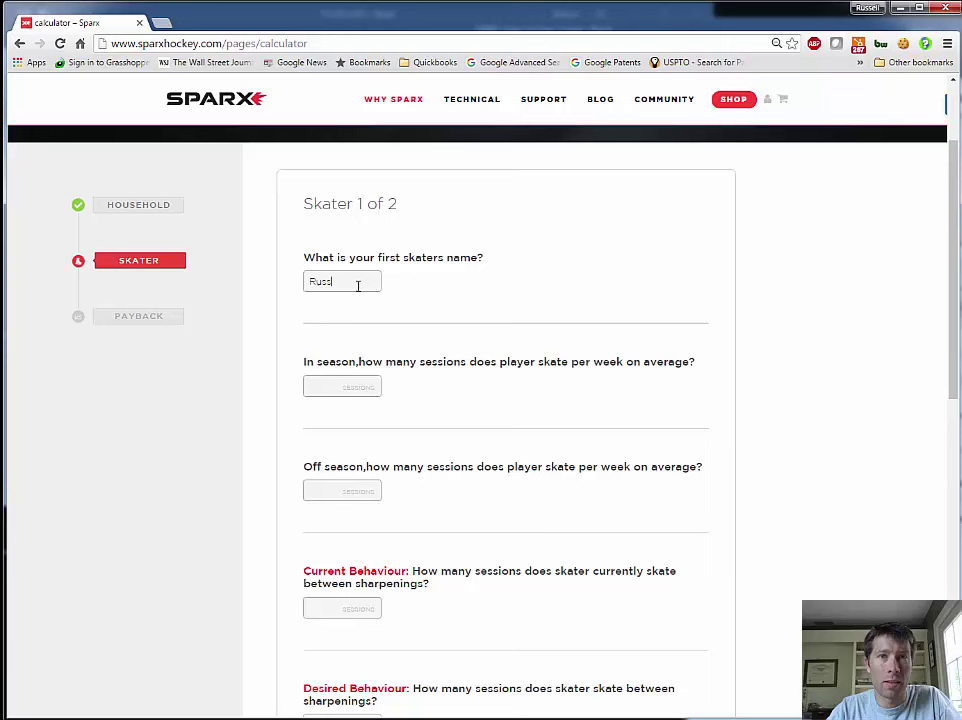
pyautogui.click(330, 386)
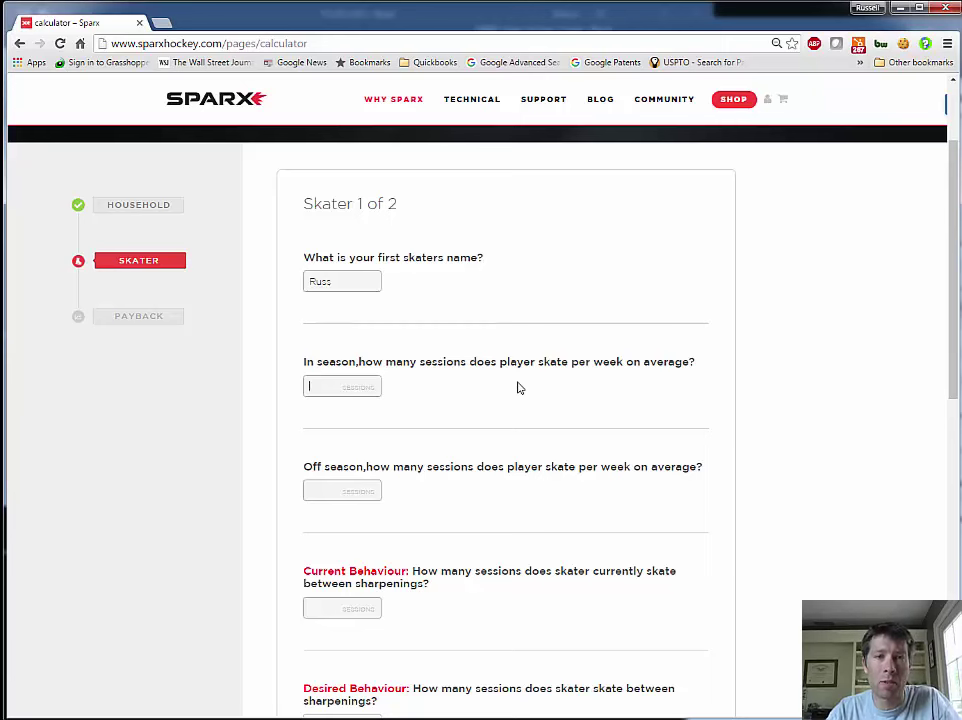
pyautogui.write('2')
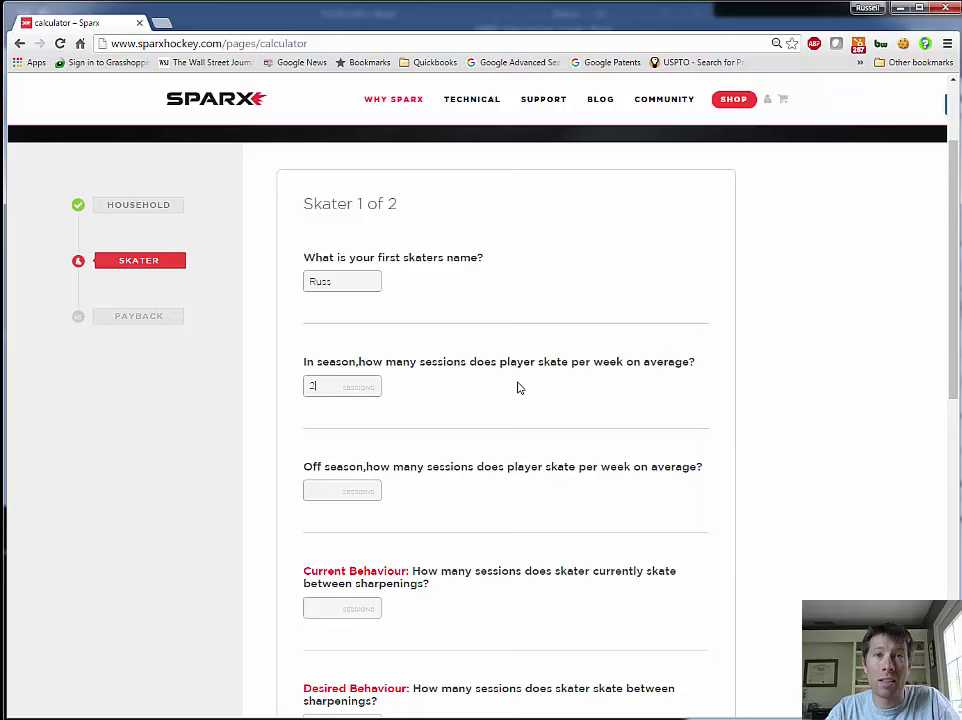
# Enter 2 off-season sessions, 8 current and 3 desired sessions between sharpenings
pyautogui.click(322, 490)
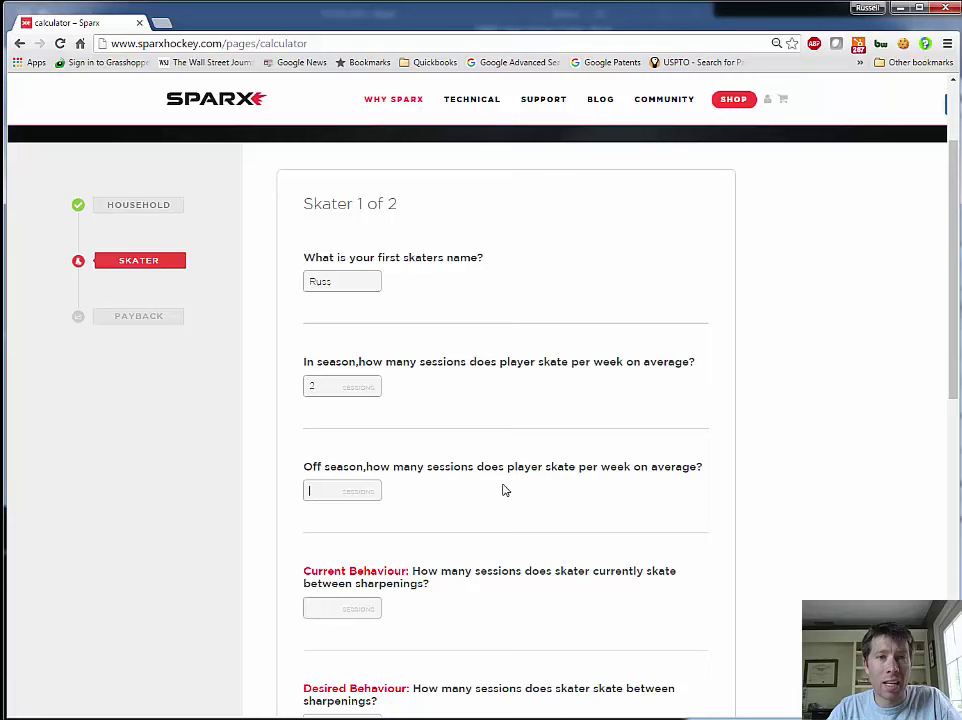
pyautogui.write('2')
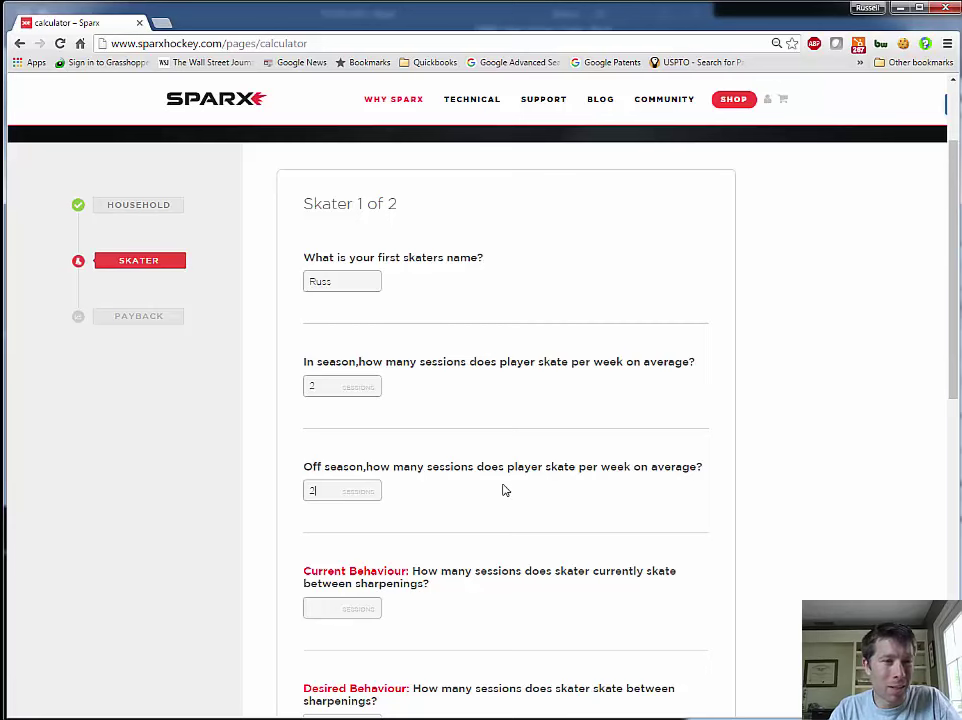
pyautogui.press('Tab')
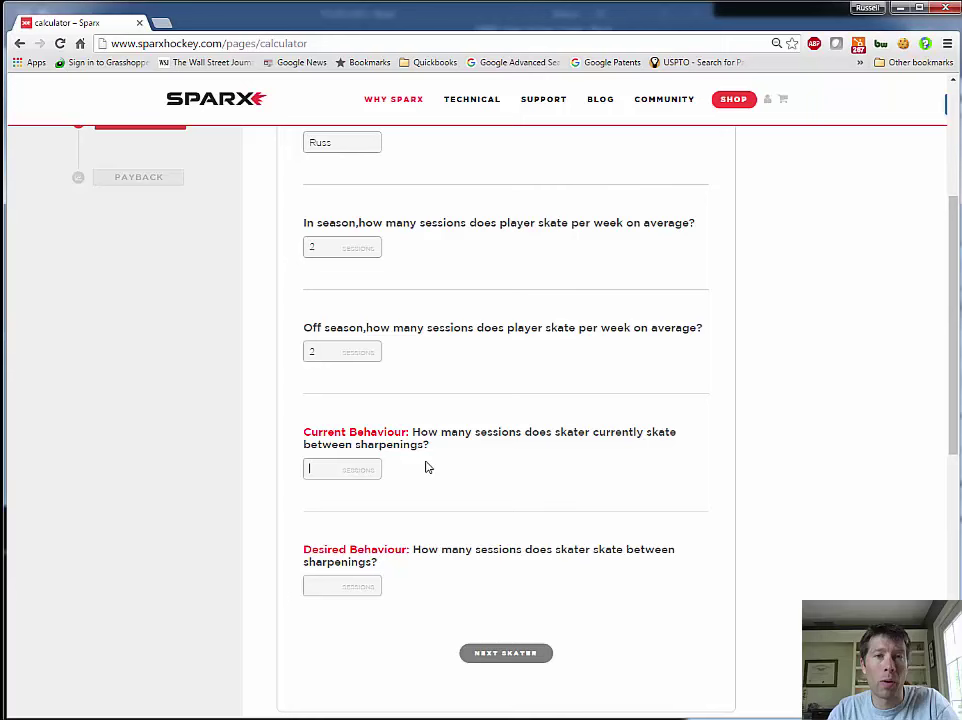
pyautogui.write('8')
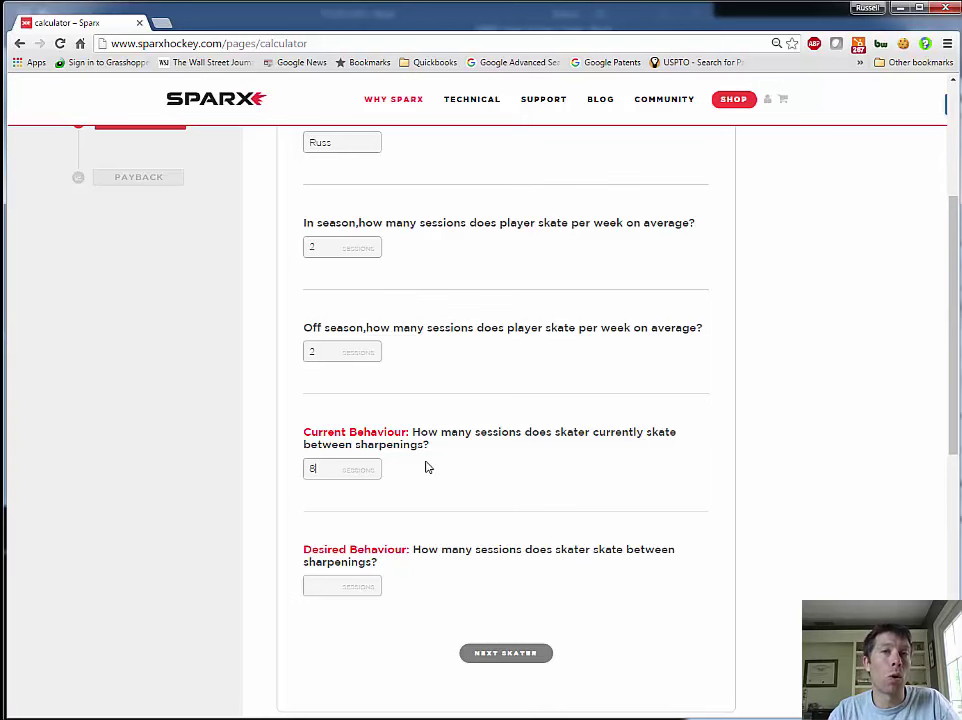
pyautogui.click(337, 587)
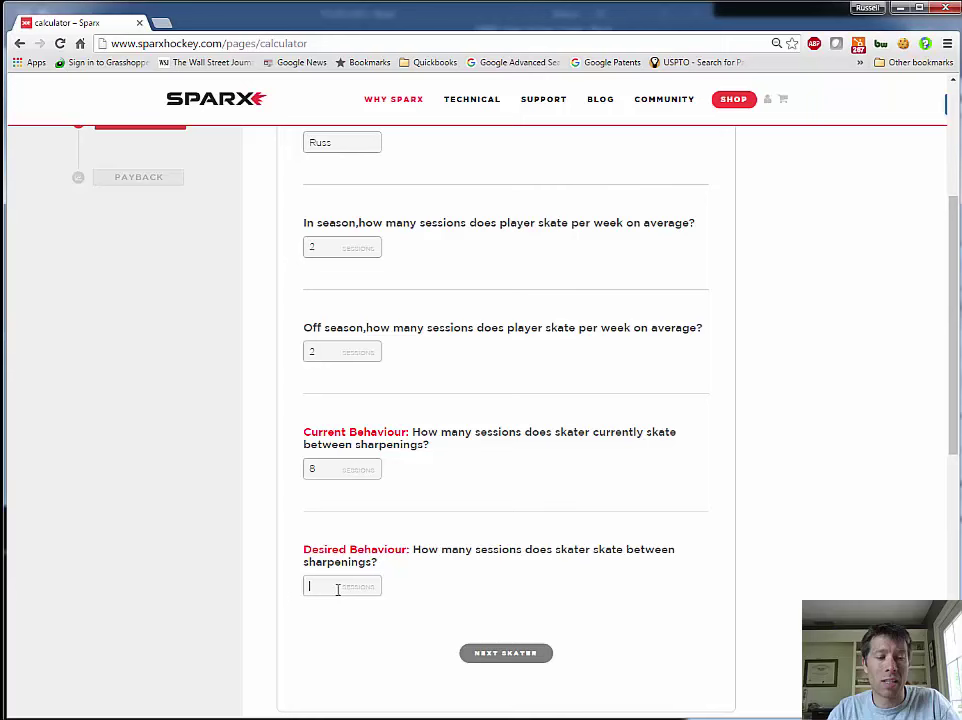
pyautogui.write('3')
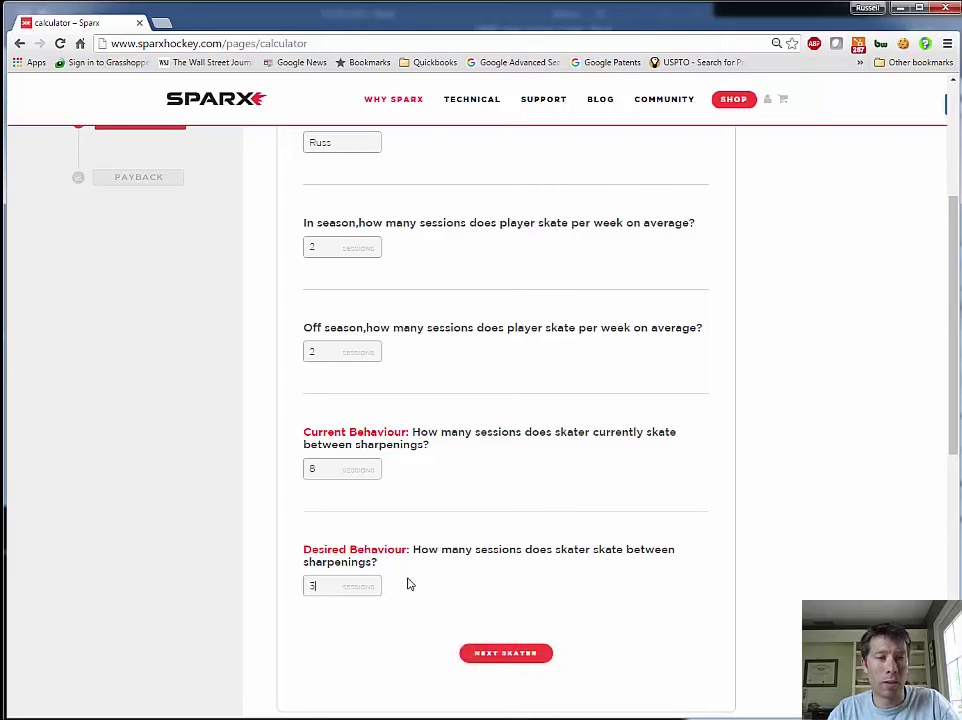
pyautogui.scroll(-3, 505, 386)
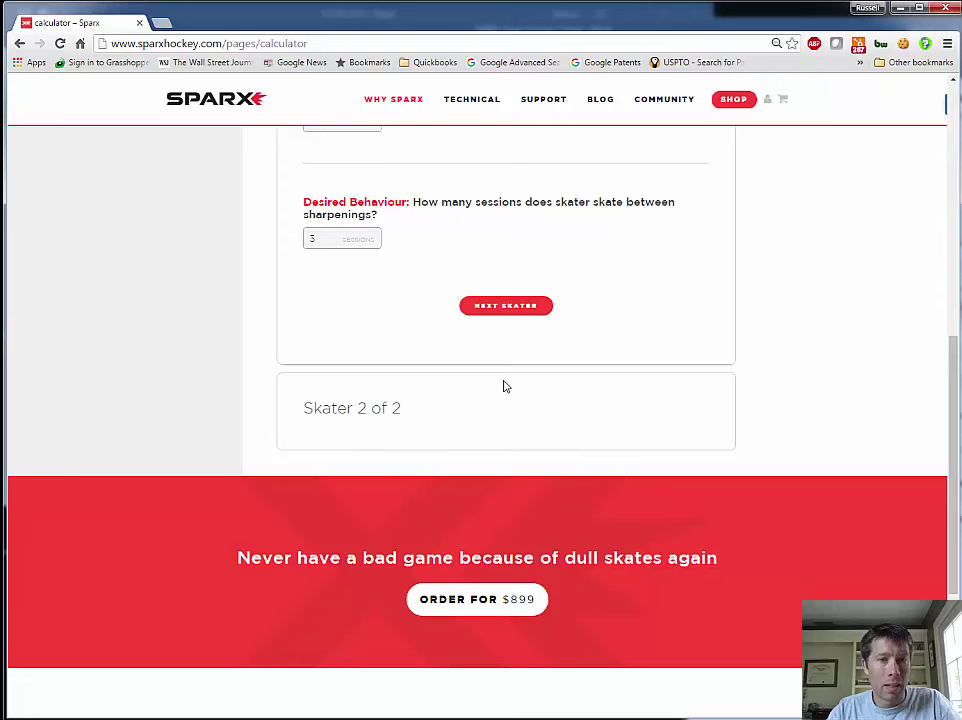
# Add skater 2 copied from skater 1, with their name, 4 in-season and 2 off-season sessions
pyautogui.click(499, 308)
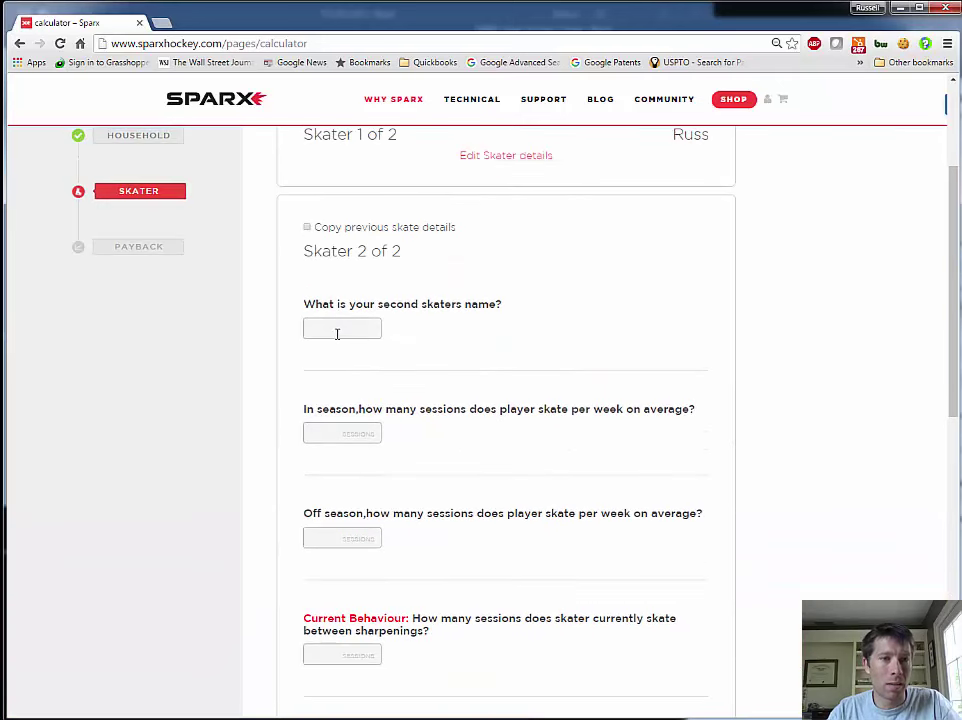
pyautogui.click(307, 228)
pyautogui.moveTo(345, 328); pyautogui.dragTo(213, 309)
pyautogui.write('Owen')
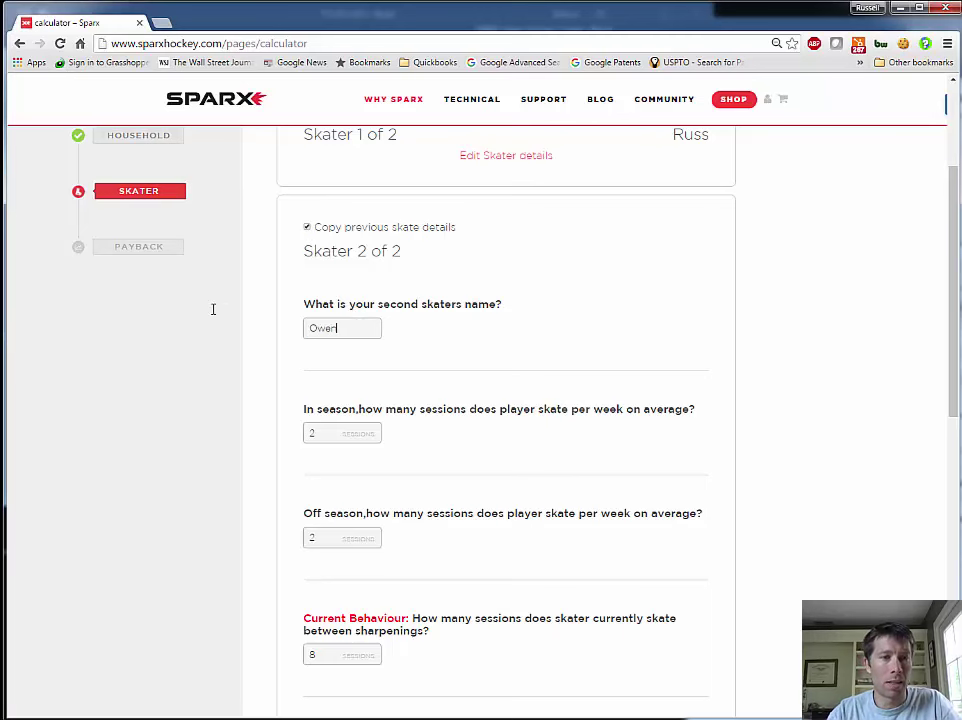
pyautogui.scroll(-2, 350, 273)
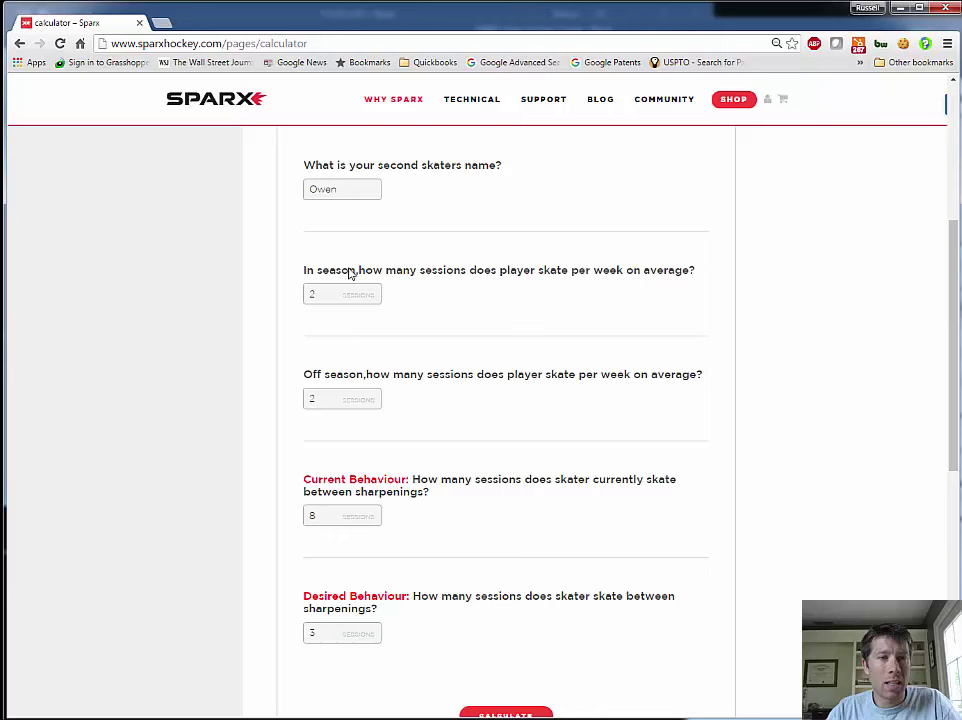
pyautogui.moveTo(324, 293); pyautogui.dragTo(215, 279)
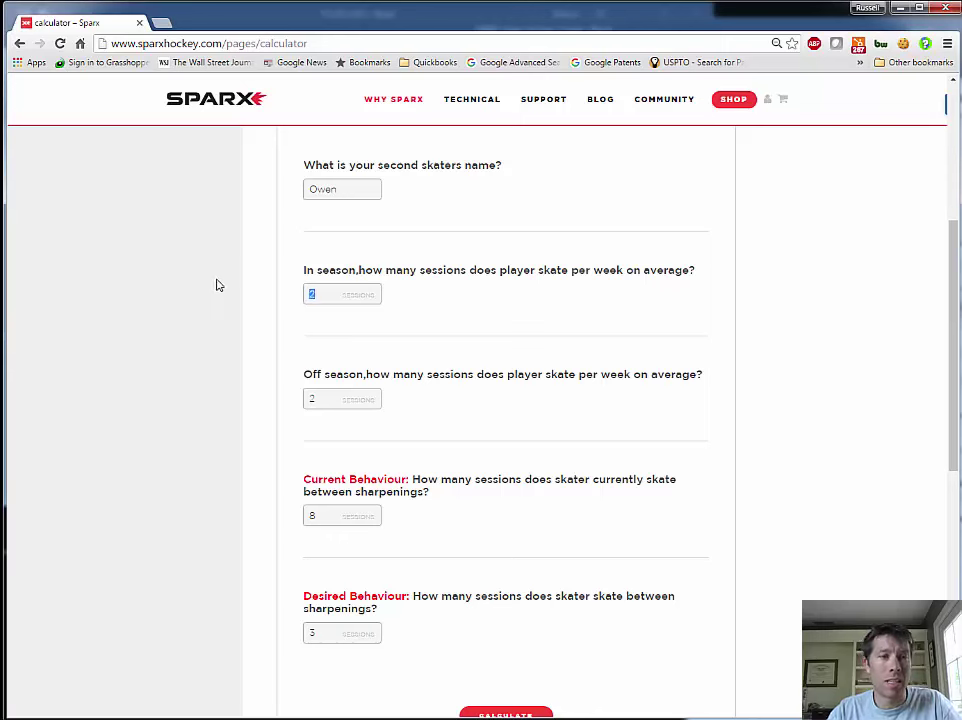
pyautogui.write('4')
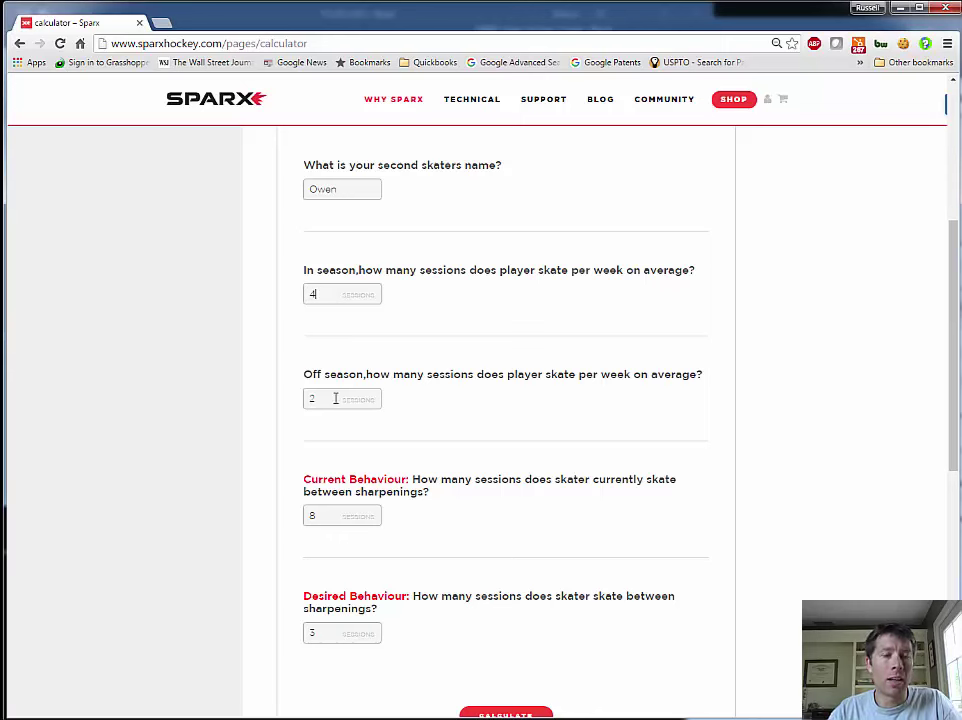
pyautogui.moveTo(319, 393); pyautogui.dragTo(298, 404)
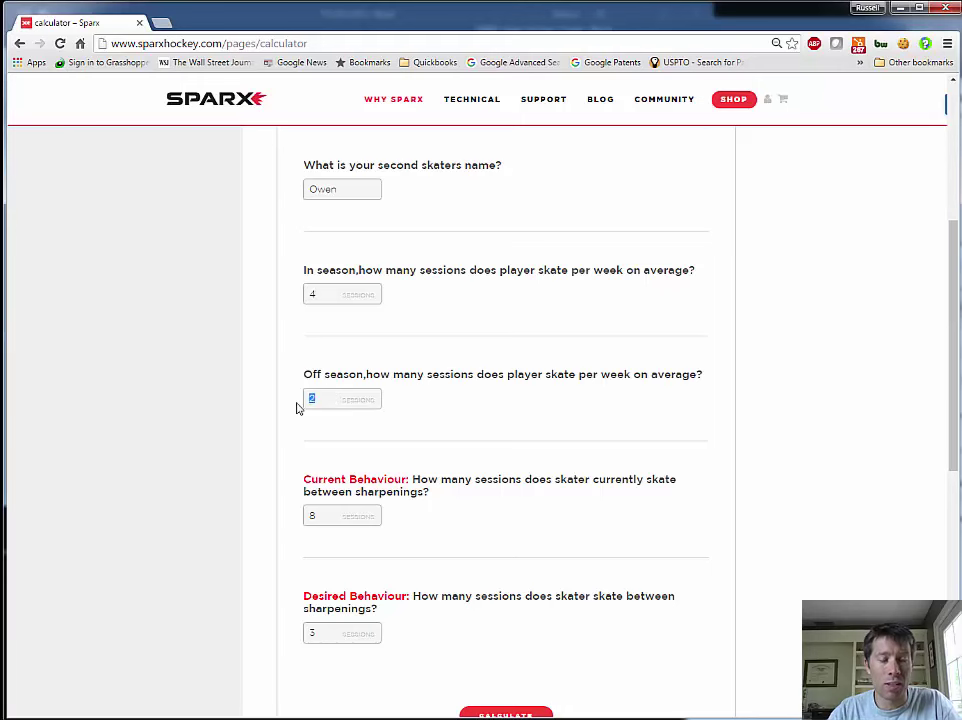
pyautogui.write('2')
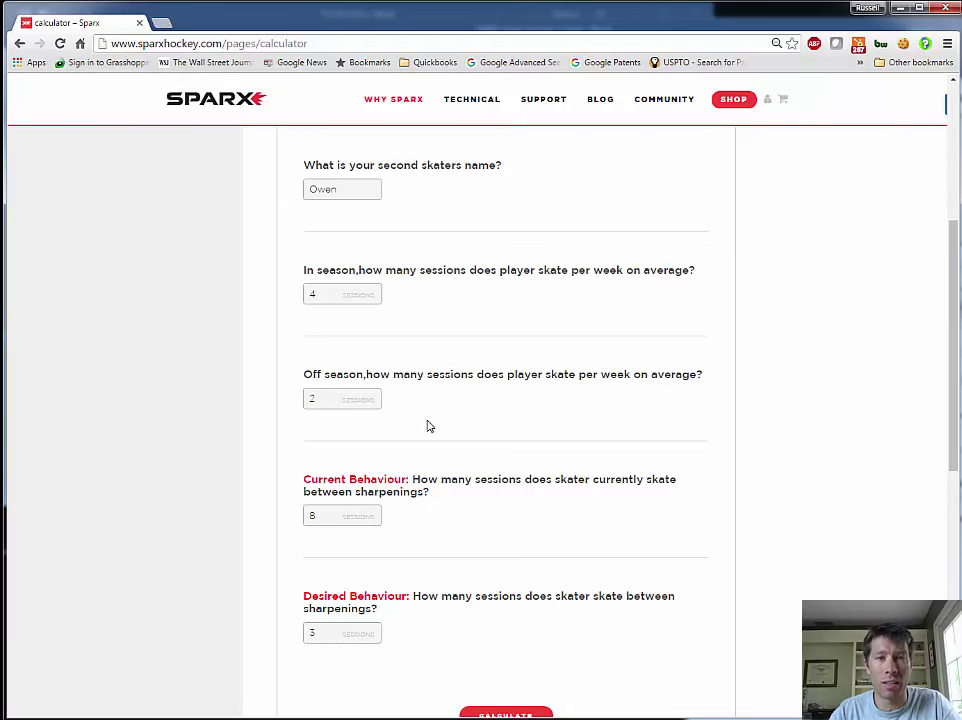
# Change skater 2's current interval to 16 sessions and calculate the payback results
pyautogui.scroll(-2, 361, 393)
pyautogui.scroll(1, 466, 429)
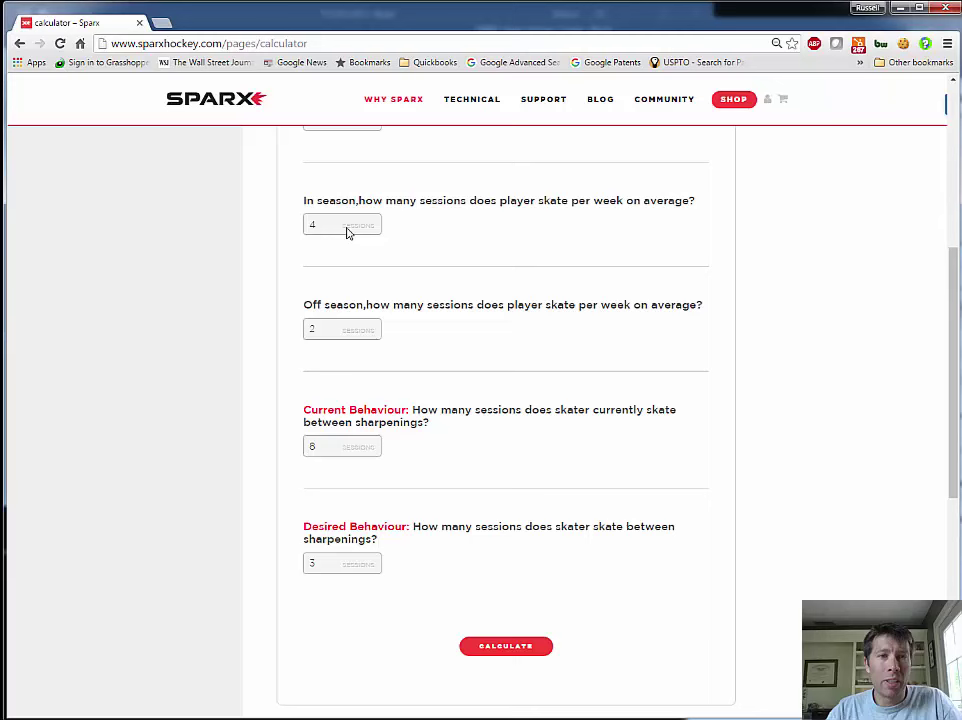
pyautogui.scroll(1, 554, 303)
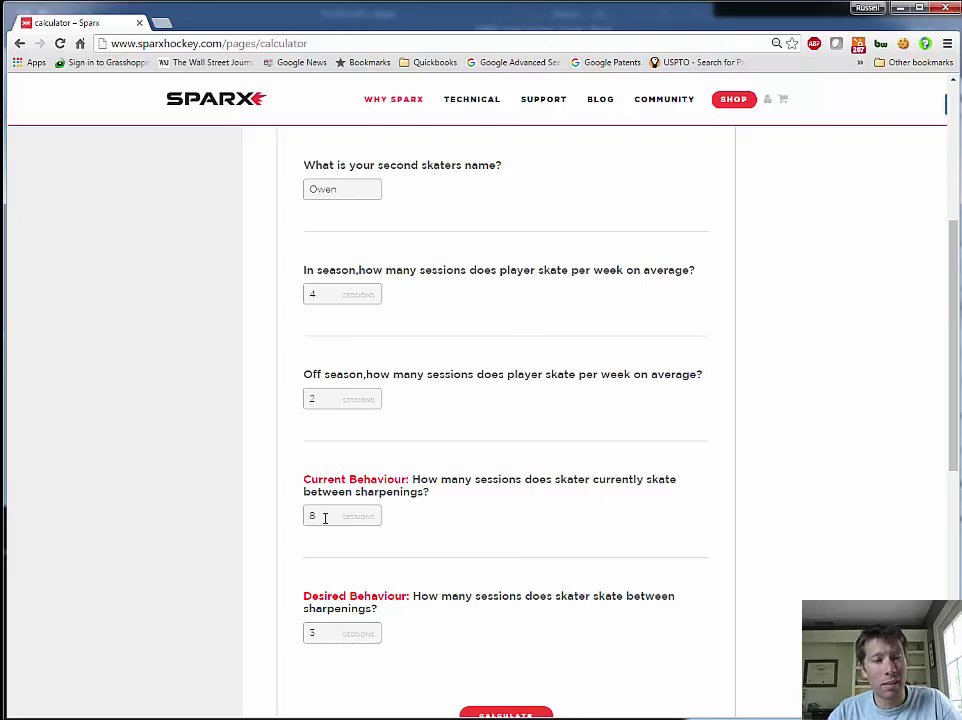
pyautogui.moveTo(325, 518); pyautogui.dragTo(260, 512)
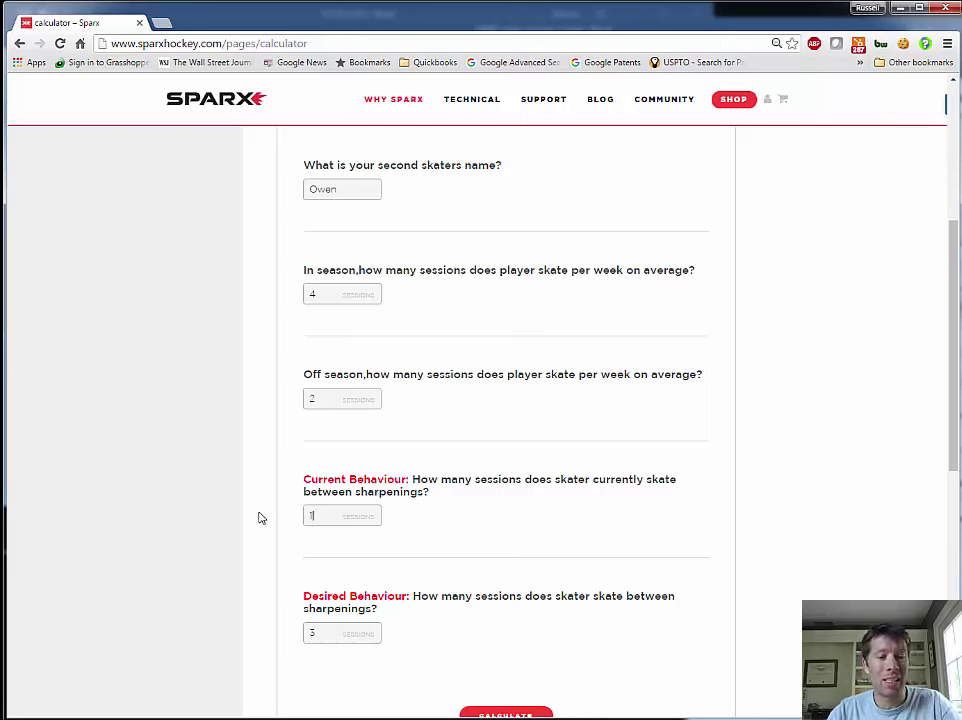
pyautogui.write('16')
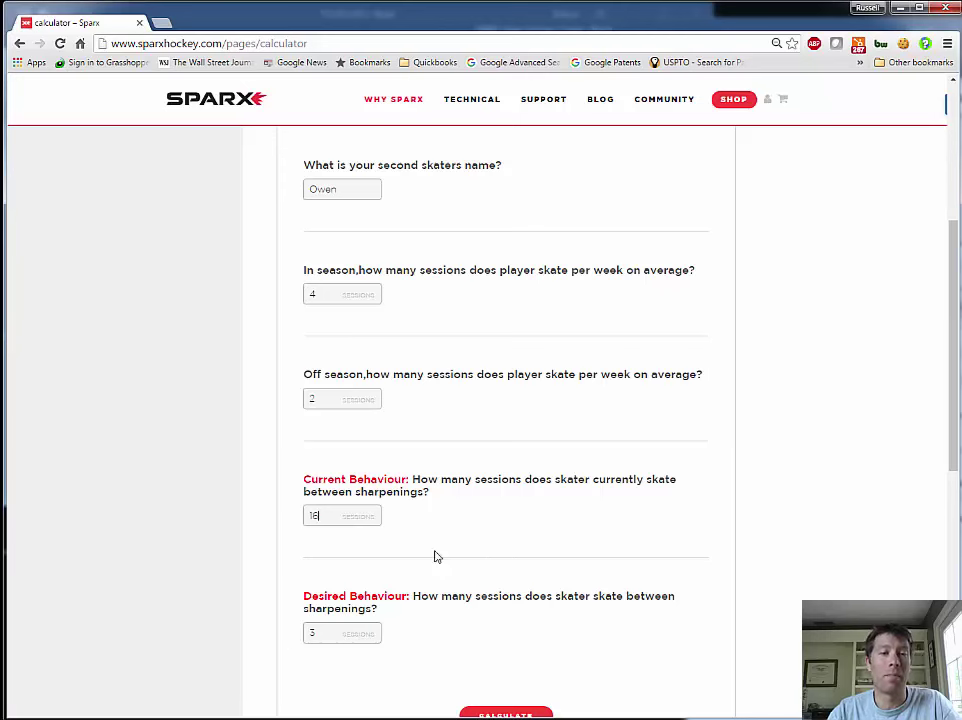
pyautogui.click(320, 634)
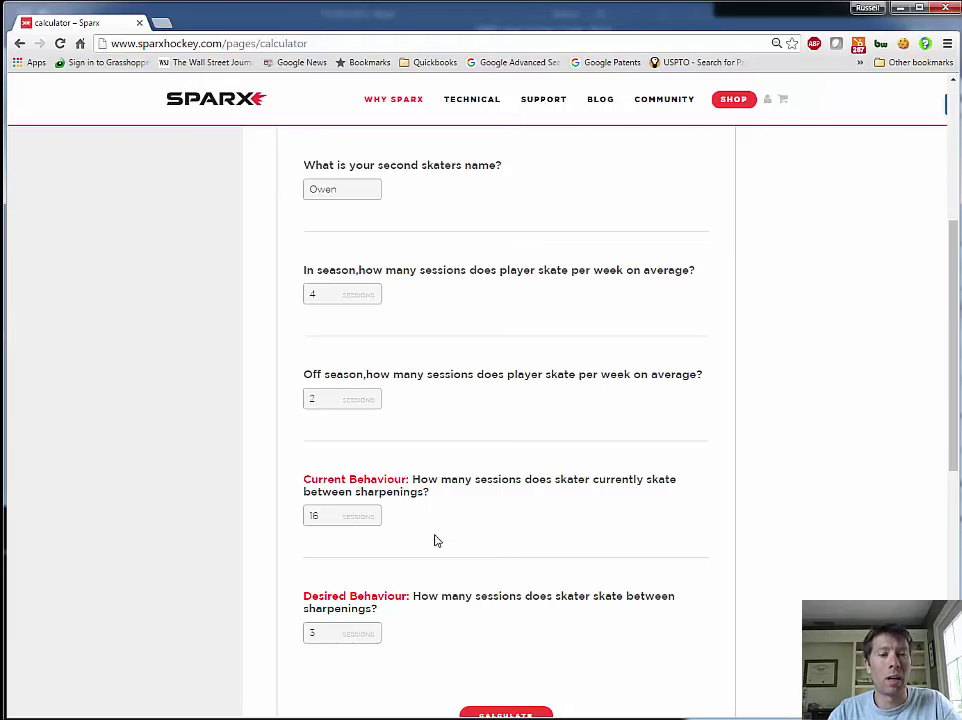
pyautogui.scroll(-3, 437, 541)
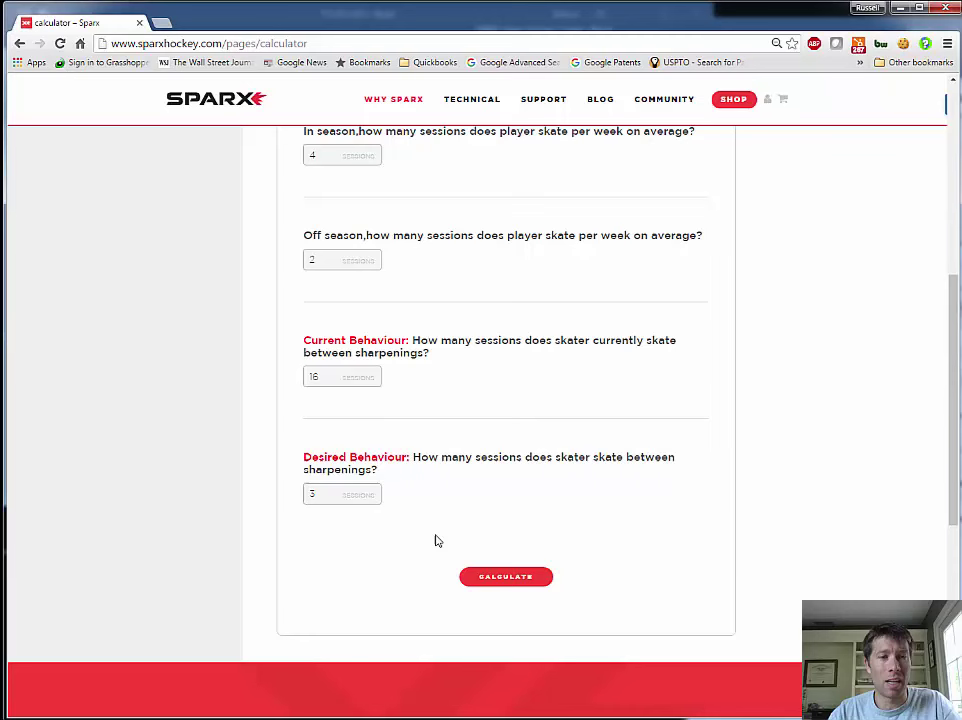
pyautogui.click(509, 578)
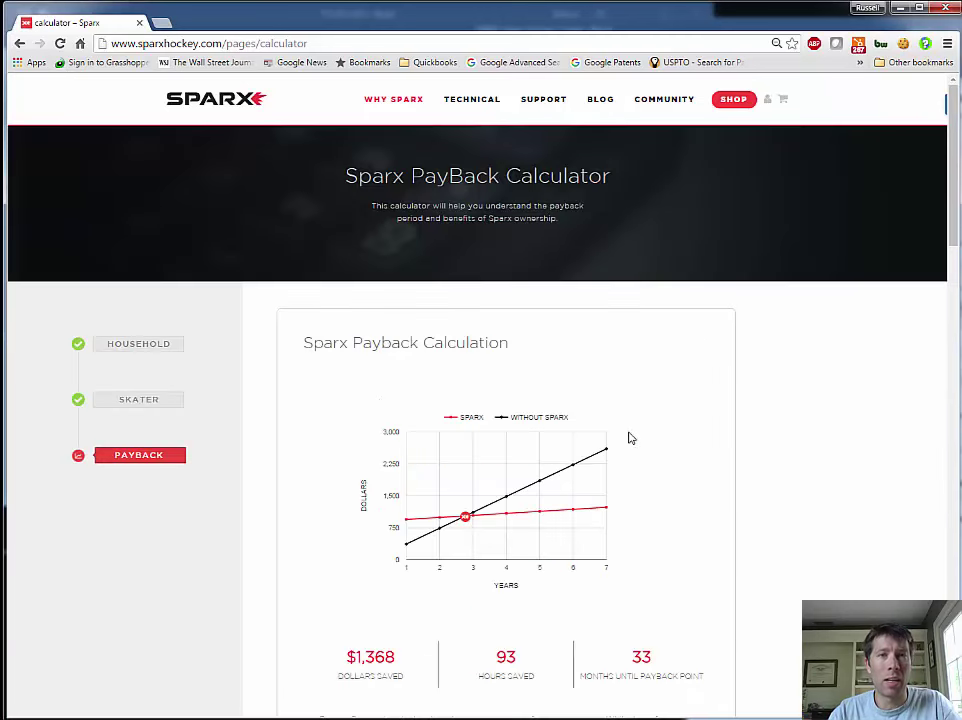
pyautogui.scroll(-1, 677, 425)
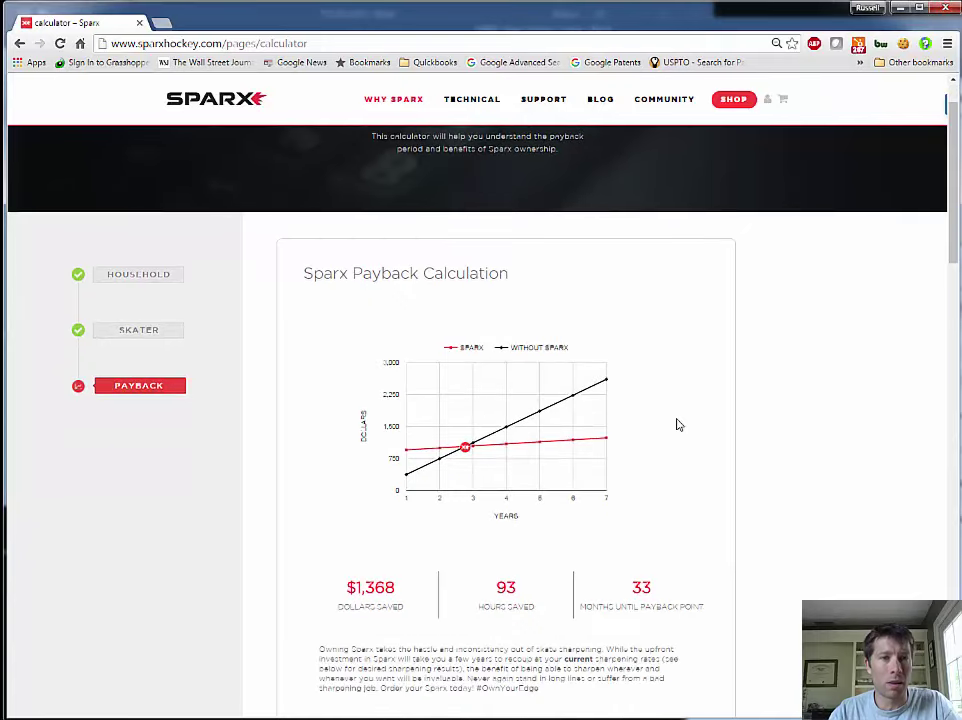
pyautogui.scroll(-1, 677, 425)
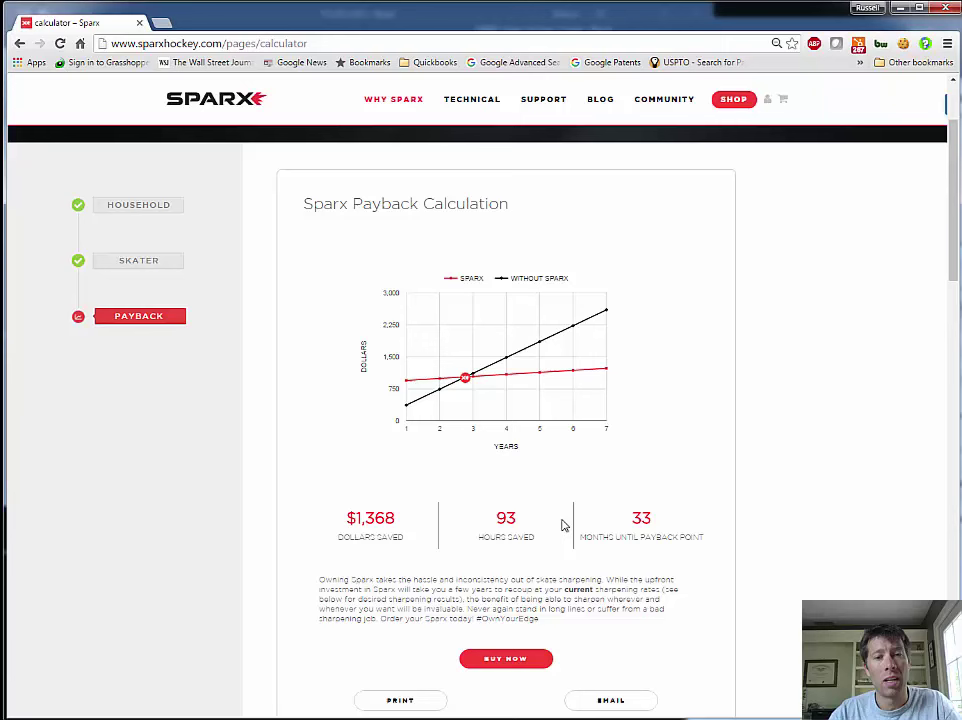
pyautogui.moveTo(651, 521); pyautogui.dragTo(630, 518)
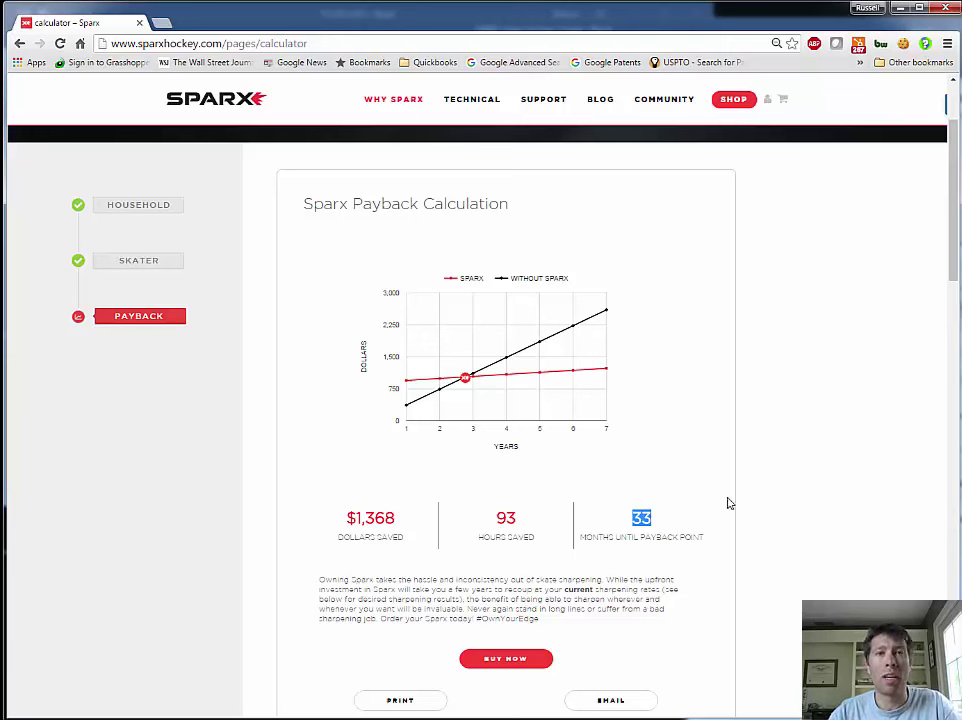
pyautogui.click(665, 523)
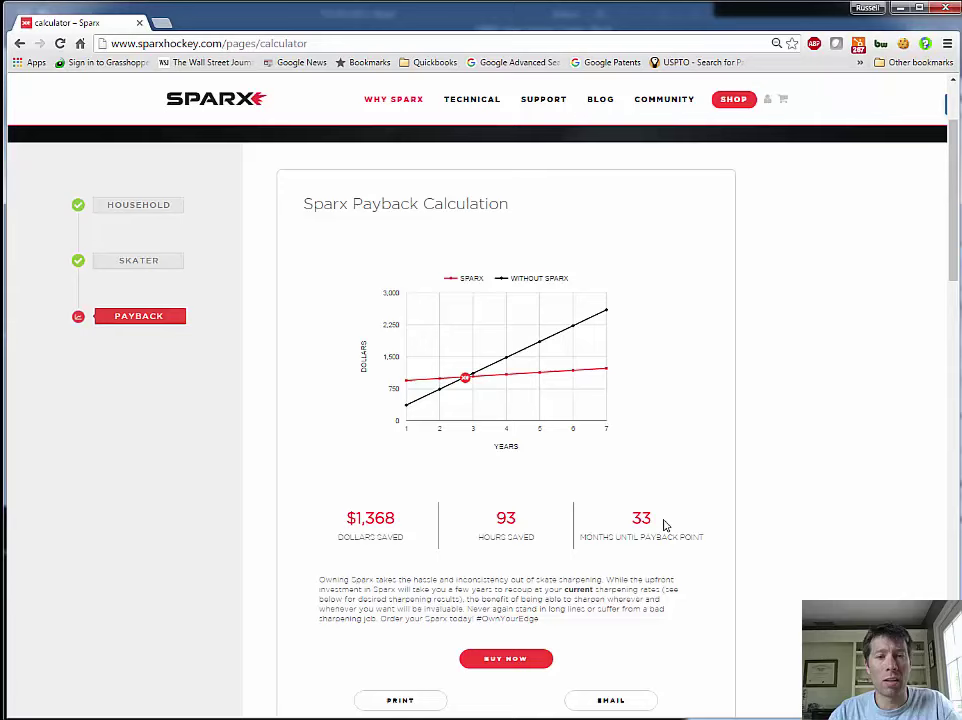
# Scroll through the Pro Shop vs Sparx table to Desired Payback: $8,438, 397 hours, 8 months
pyautogui.scroll(-3, 667, 522)
pyautogui.scroll(-3, 670, 522)
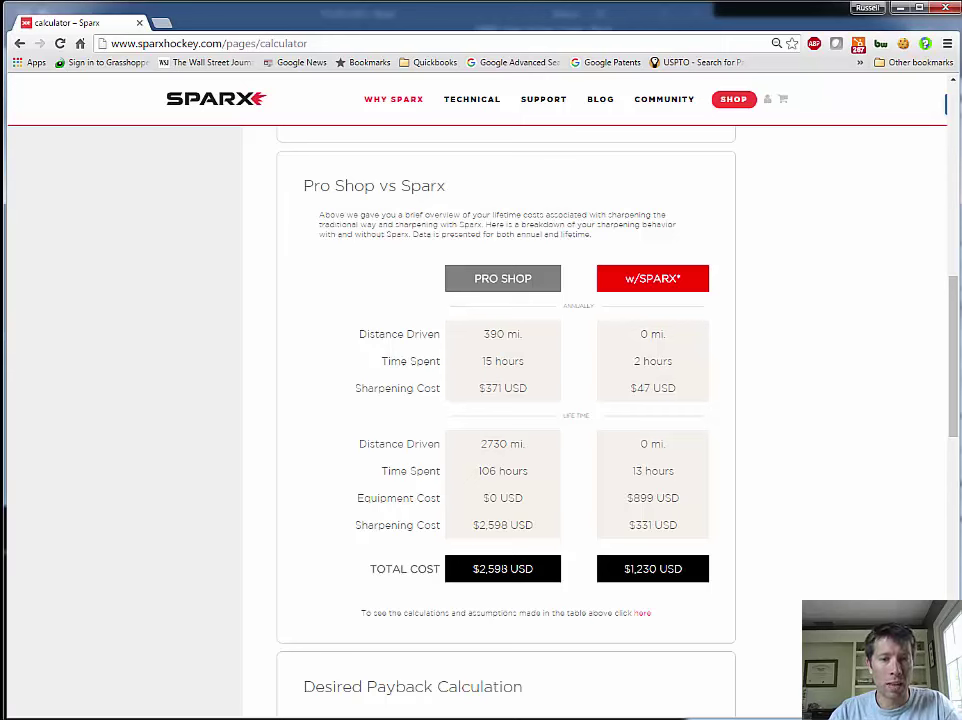
pyautogui.scroll(4, 627, 562)
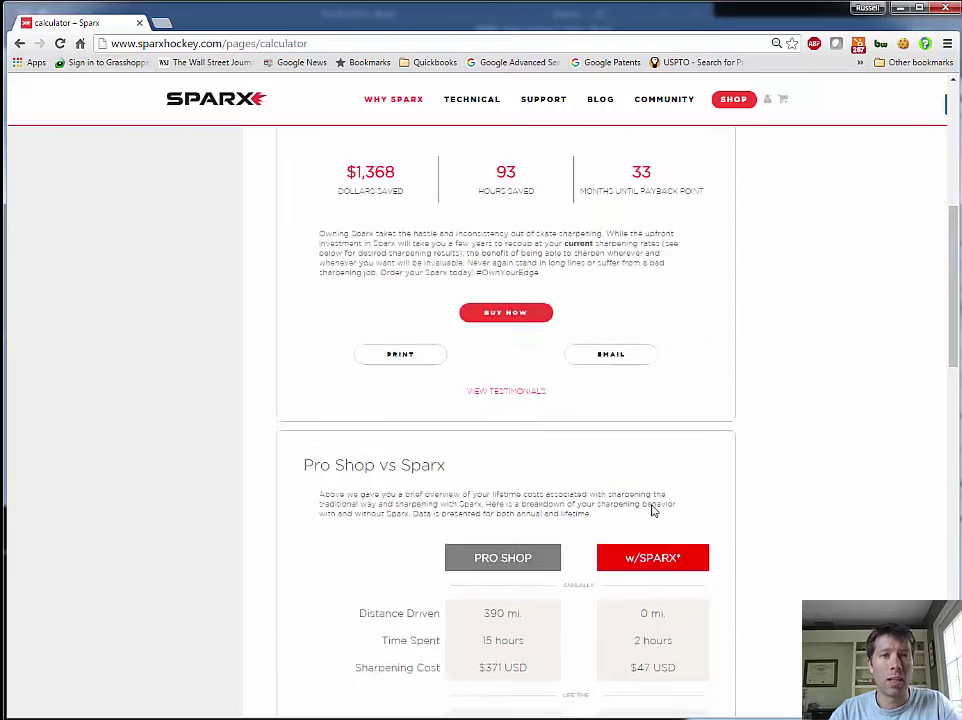
pyautogui.scroll(2, 652, 497)
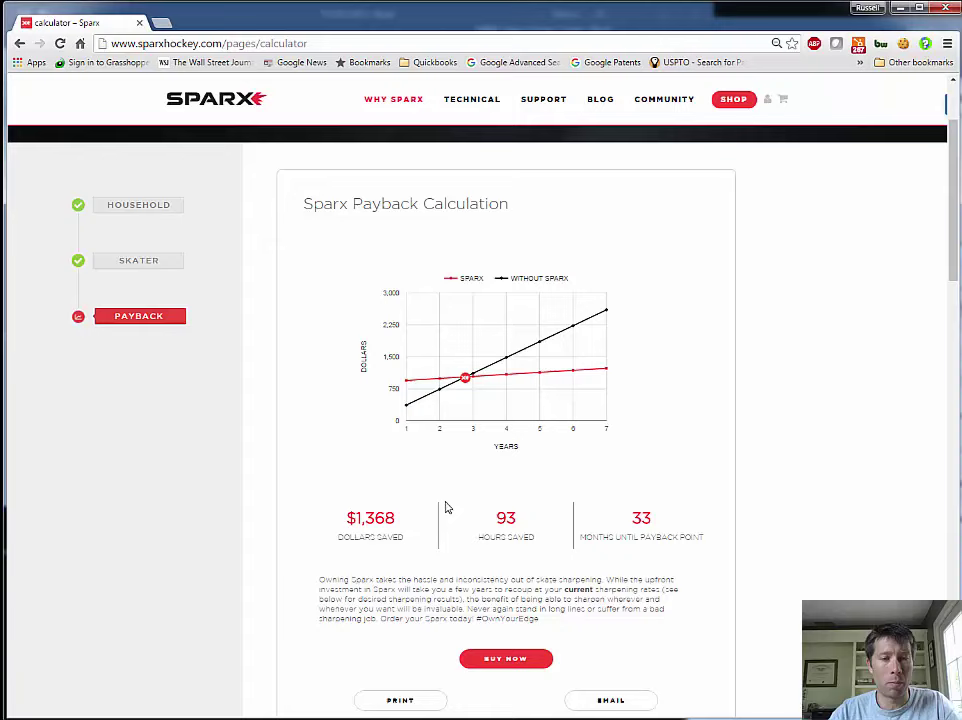
pyautogui.scroll(-11, 628, 462)
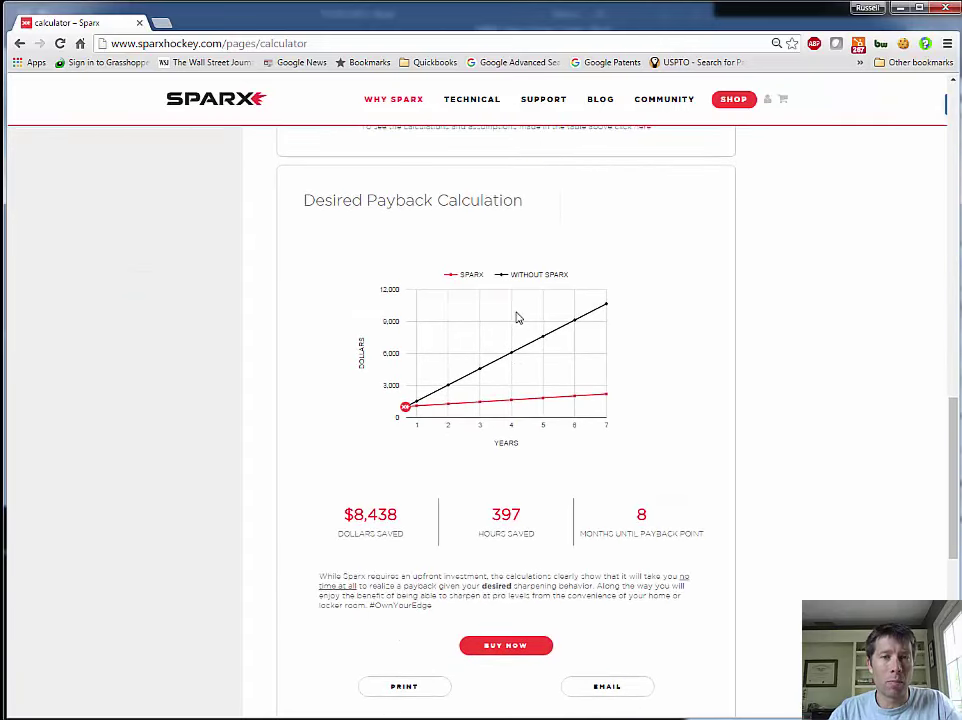
pyautogui.scroll(-1, 517, 318)
pyautogui.scroll(1, 522, 283)
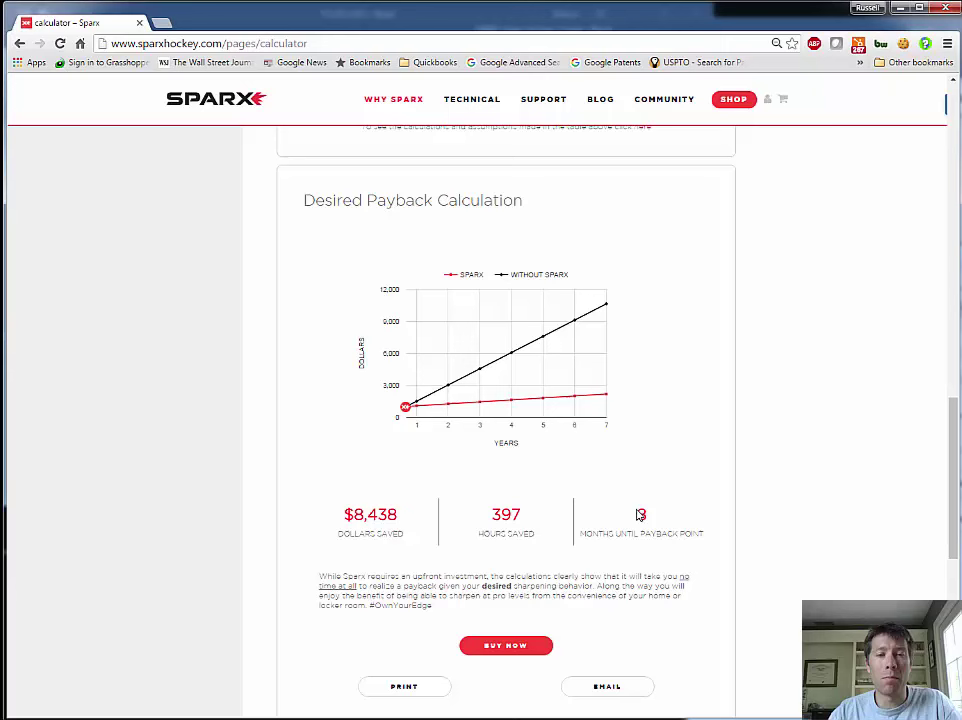
pyautogui.doubleClick(640, 514)
pyautogui.click(745, 497)
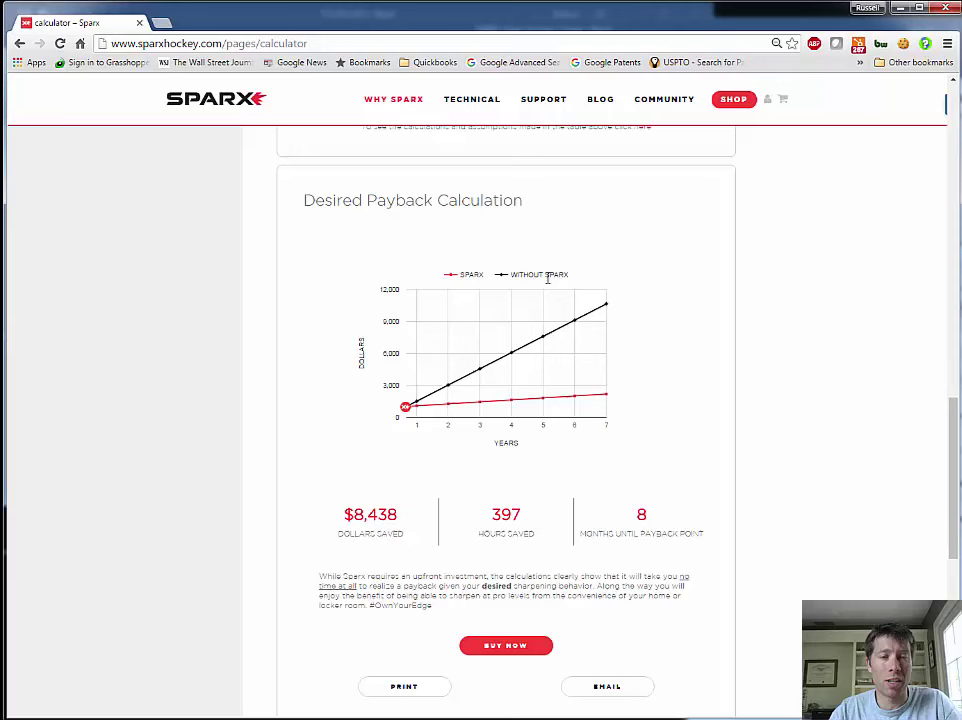
pyautogui.scroll(-3, 547, 279)
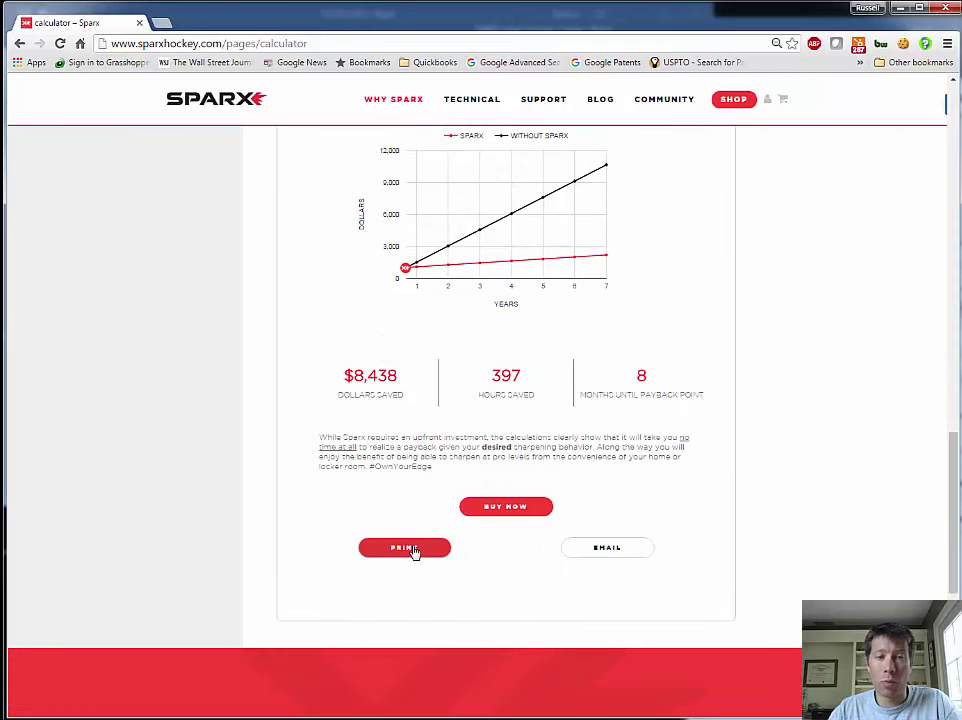
# Enter an e-mail address in the EMAIL form and submit it to send the results
pyautogui.click(610, 551)
pyautogui.click(455, 276)
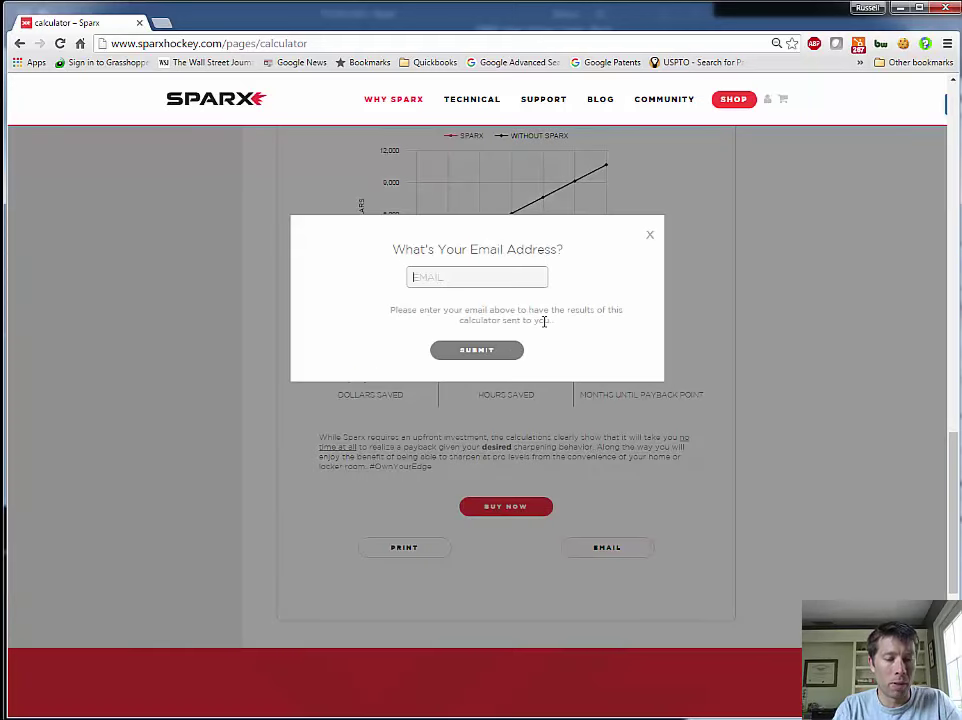
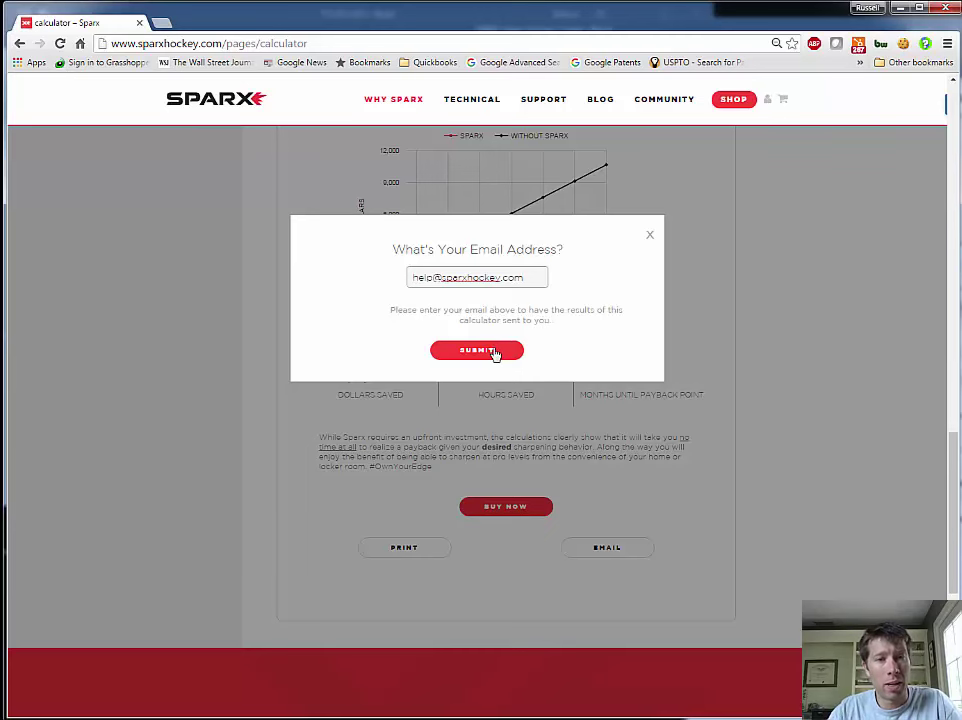
pyautogui.click(496, 350)
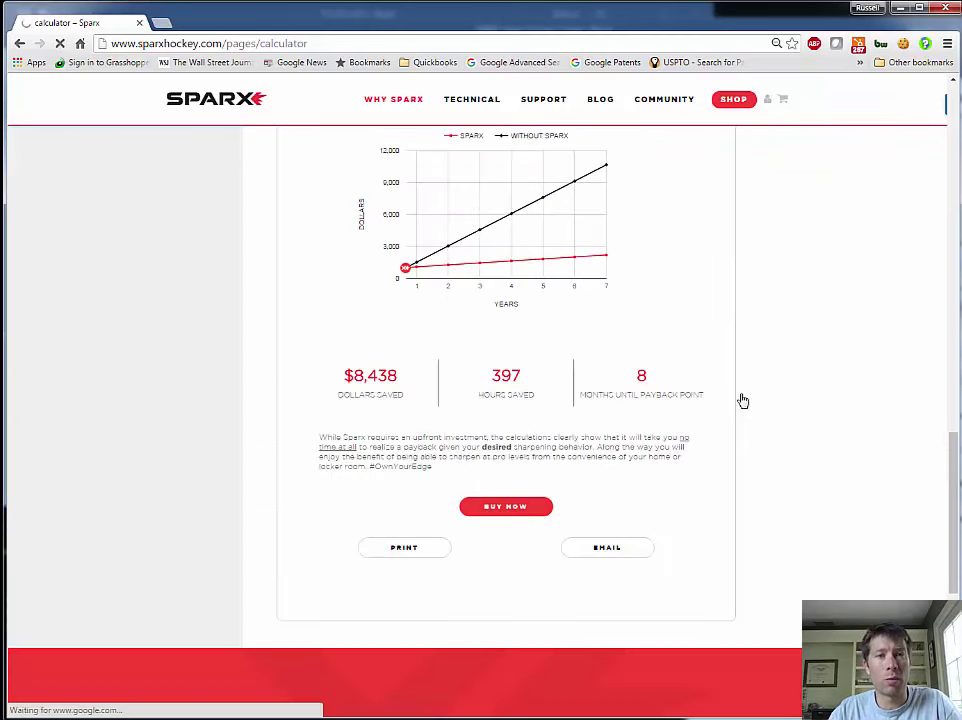